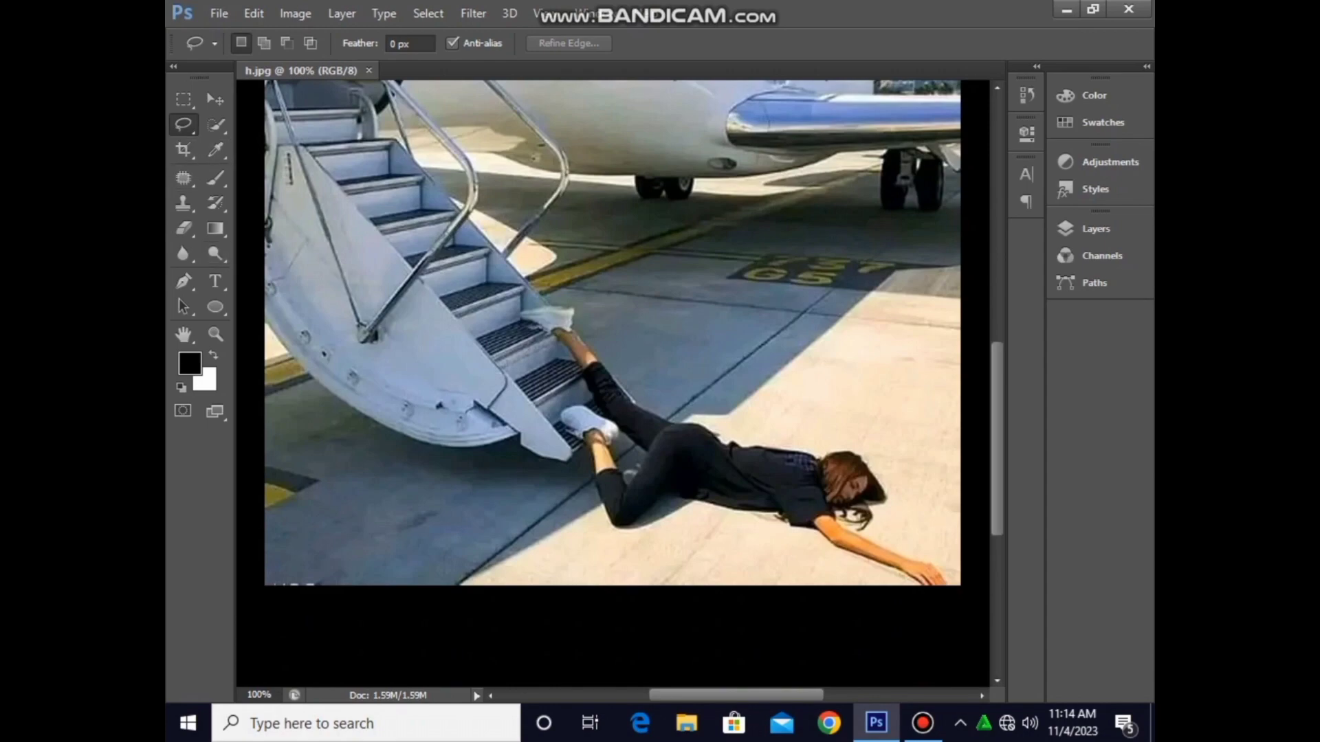
Step: Draw a freehand Lasso selection around the woman lying at the foot of the aircraft stairs
right_click(183, 124)
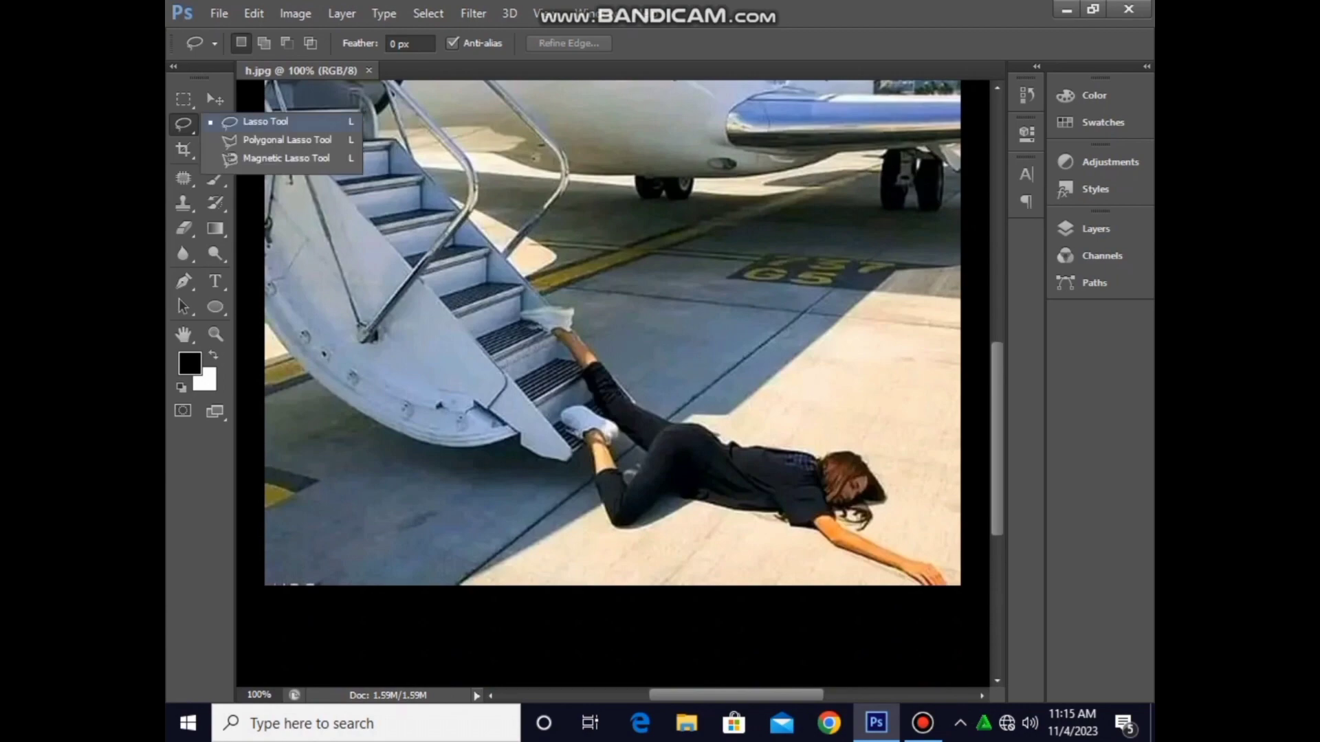
key("super+plus")
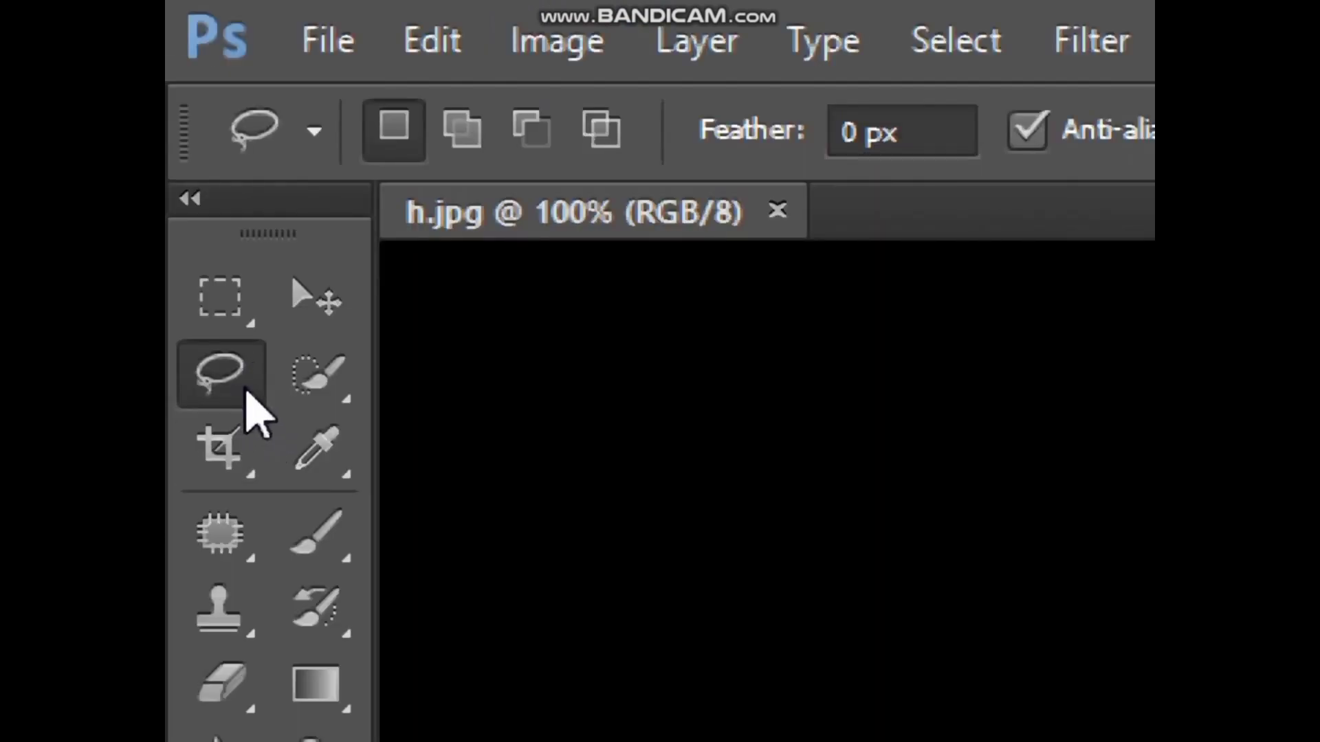
right_click(249, 398)
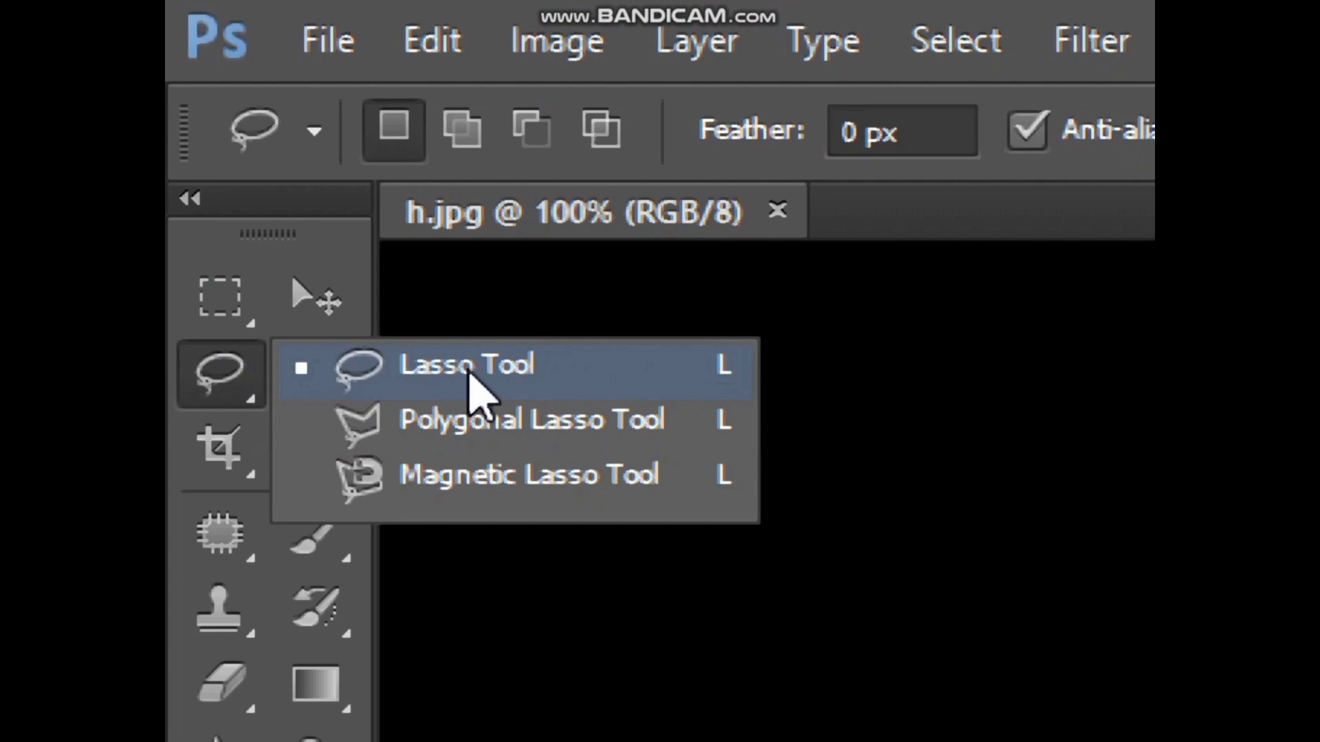
left_click(469, 374)
key("super+minus")
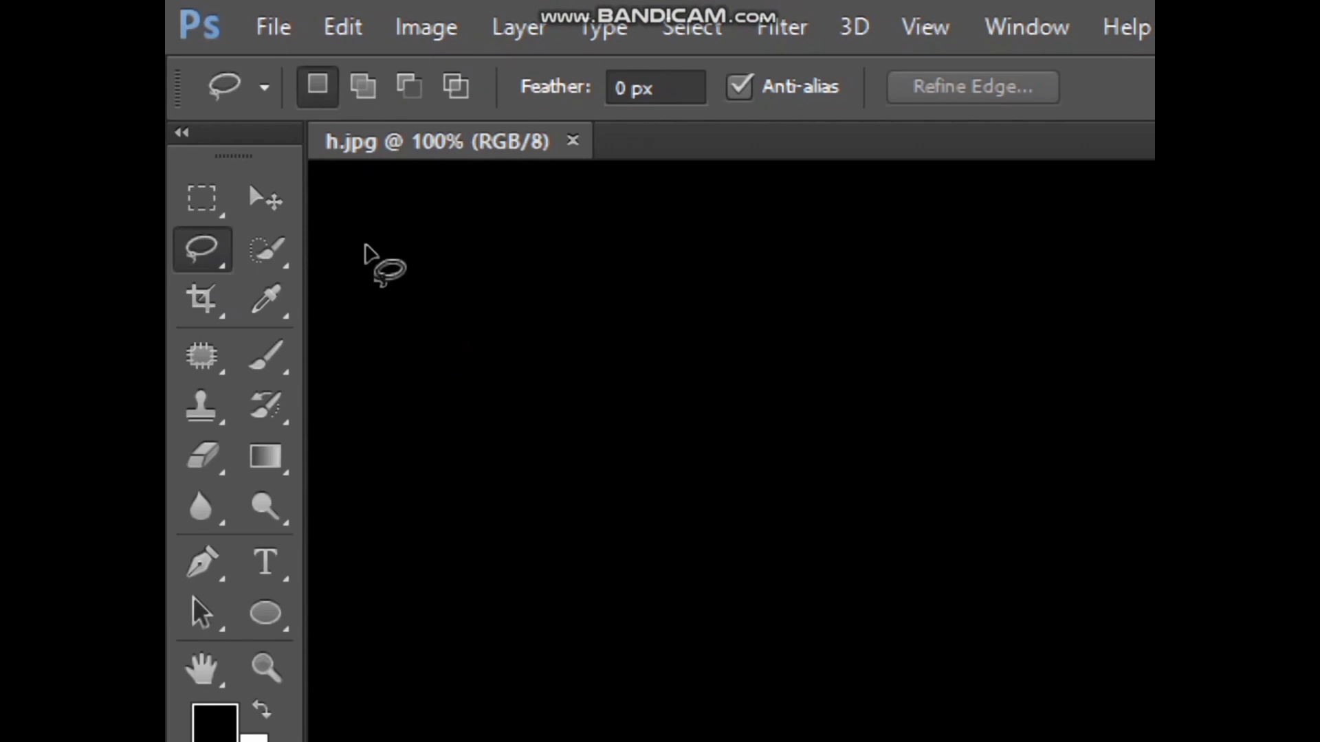
key("super+minus")
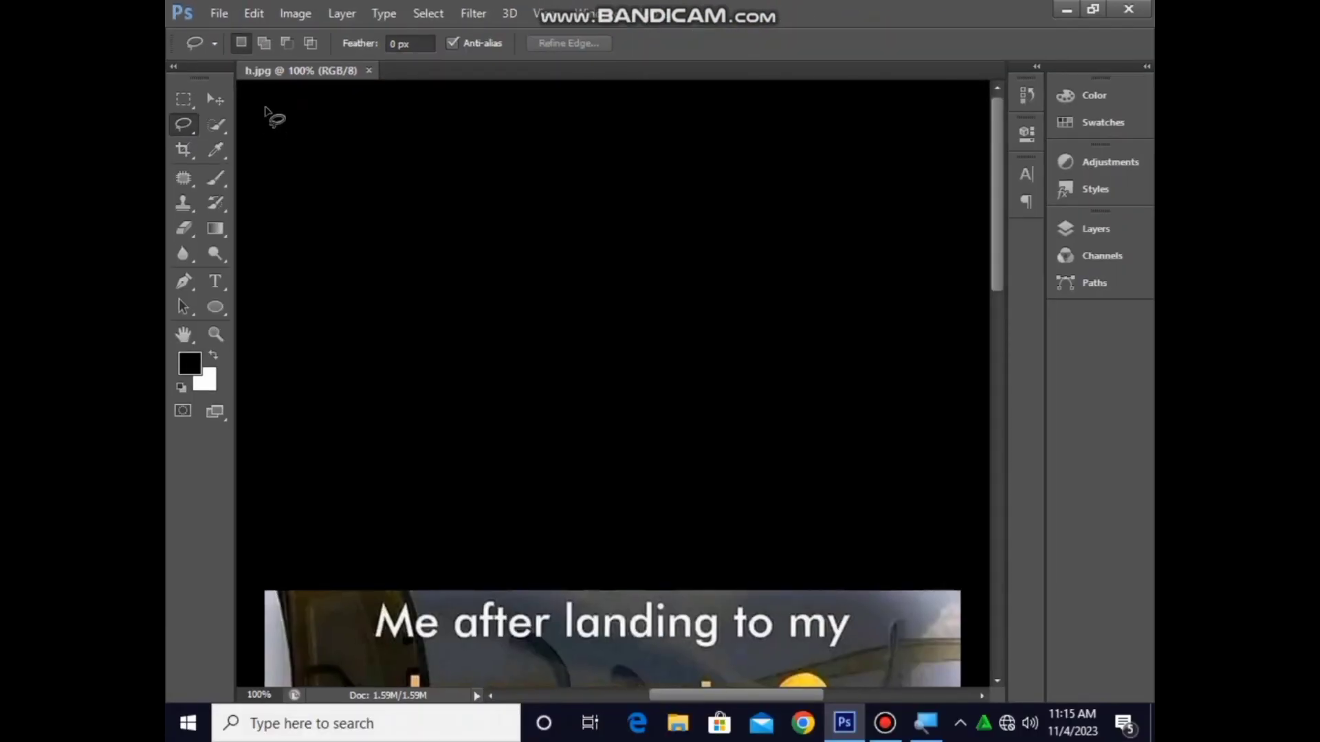
scroll(651, 522, "down", 10)
scroll(641, 560, "down", 5)
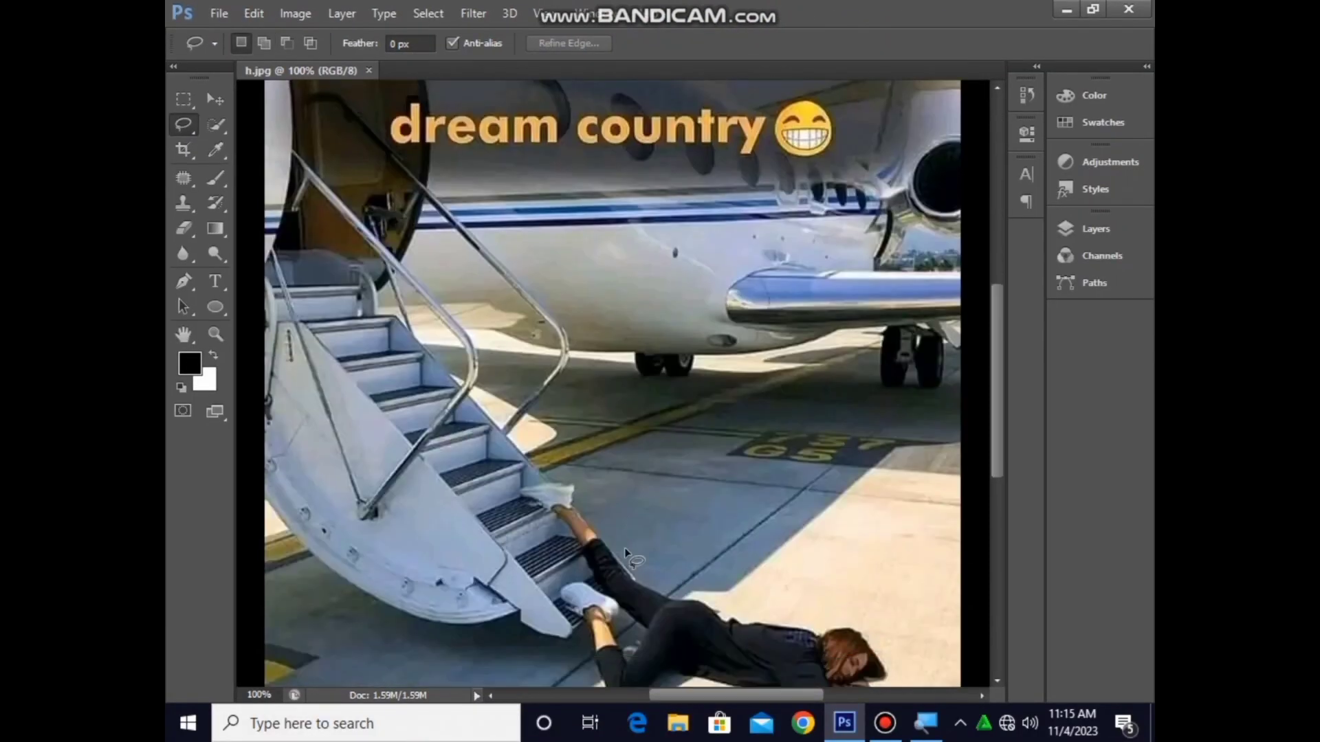
right_click(195, 130)
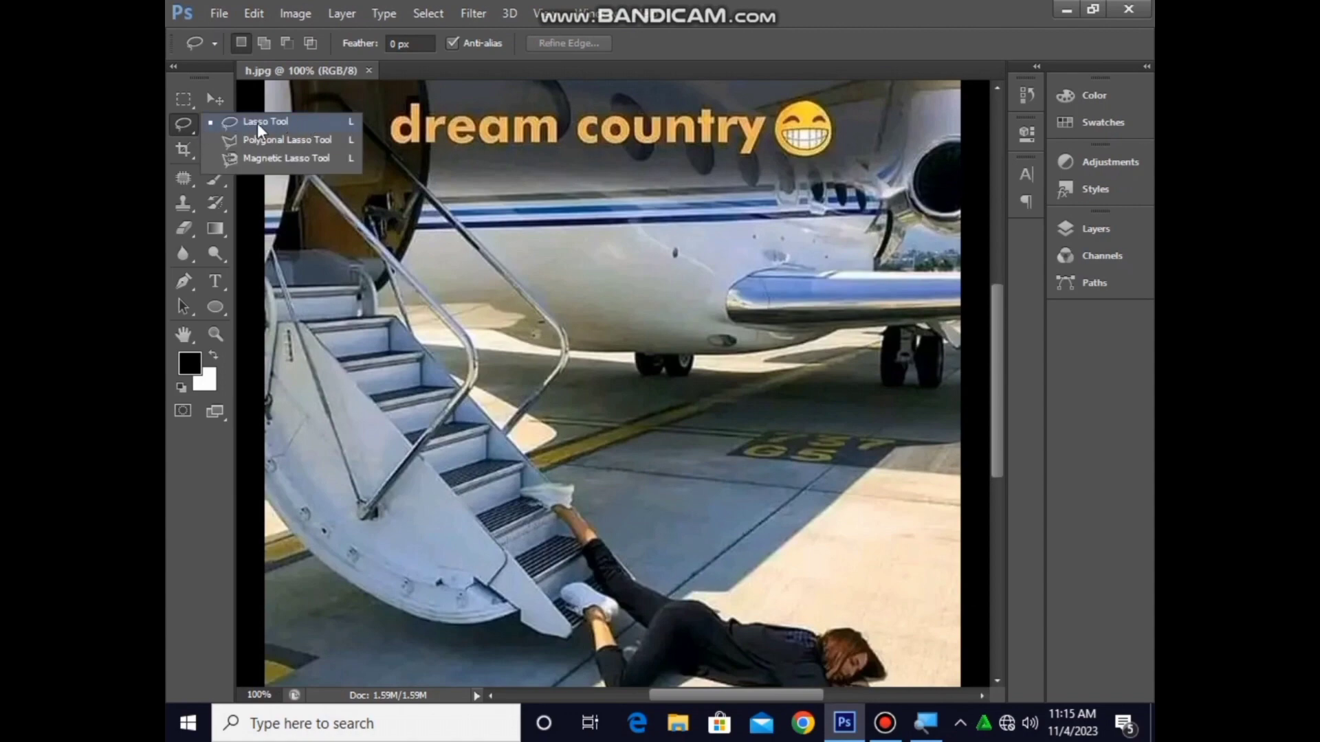
left_click(278, 124)
scroll(597, 209, "down", 4)
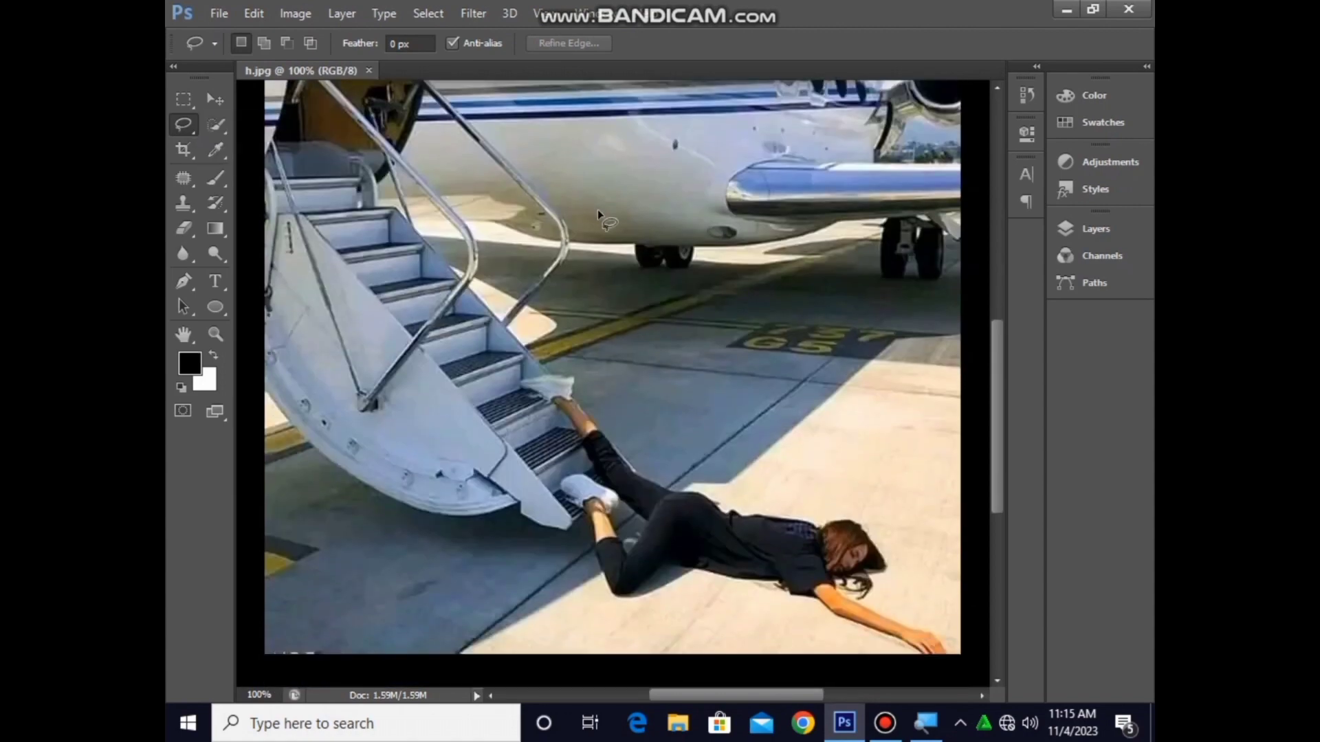
scroll(770, 408, "down", 1)
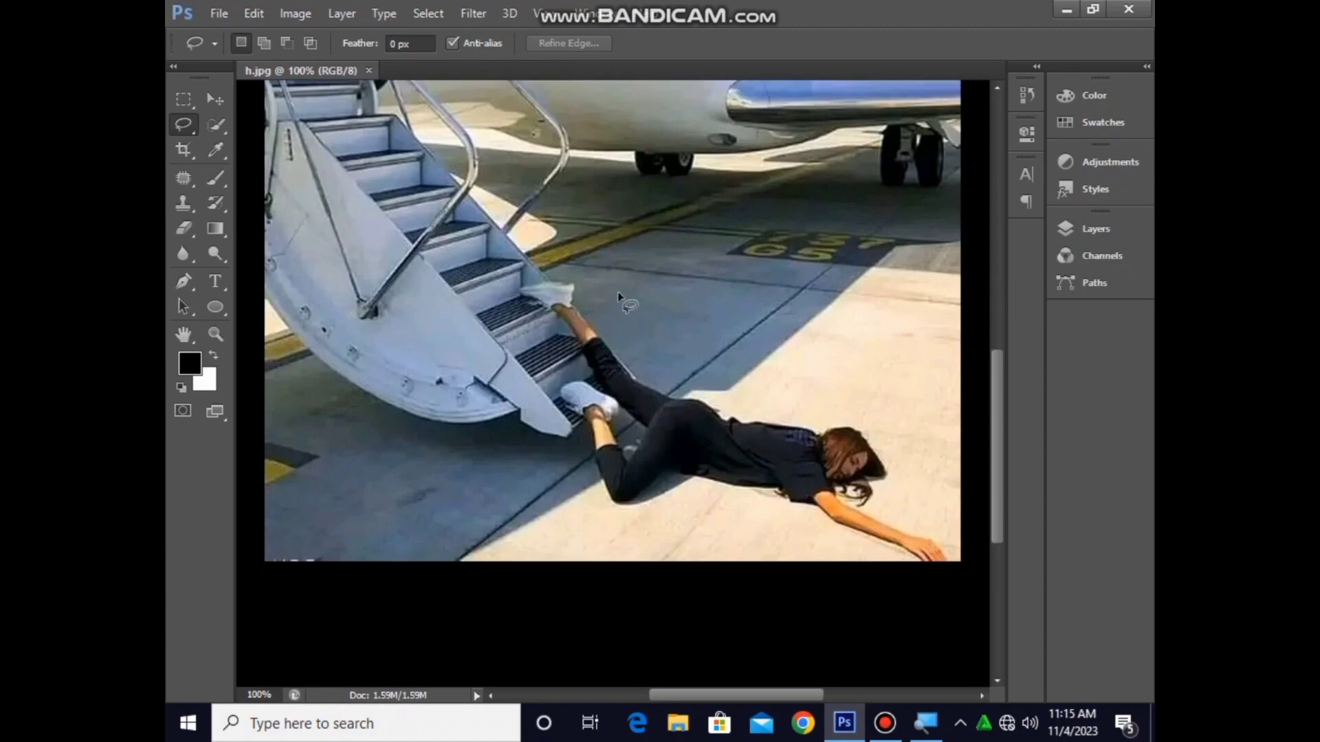
mouse_move(618, 295)
left_mouse_down()
mouse_move(544, 263)
mouse_move(502, 295)
mouse_move(550, 343)
mouse_move(568, 449)
mouse_move(603, 505)
mouse_move(648, 520)
mouse_move(713, 507)
mouse_move(813, 545)
mouse_move(953, 569)
mouse_move(957, 549)
mouse_move(888, 447)
mouse_move(689, 385)
left_mouse_up()
left_click_drag(633, 313, 616, 295)
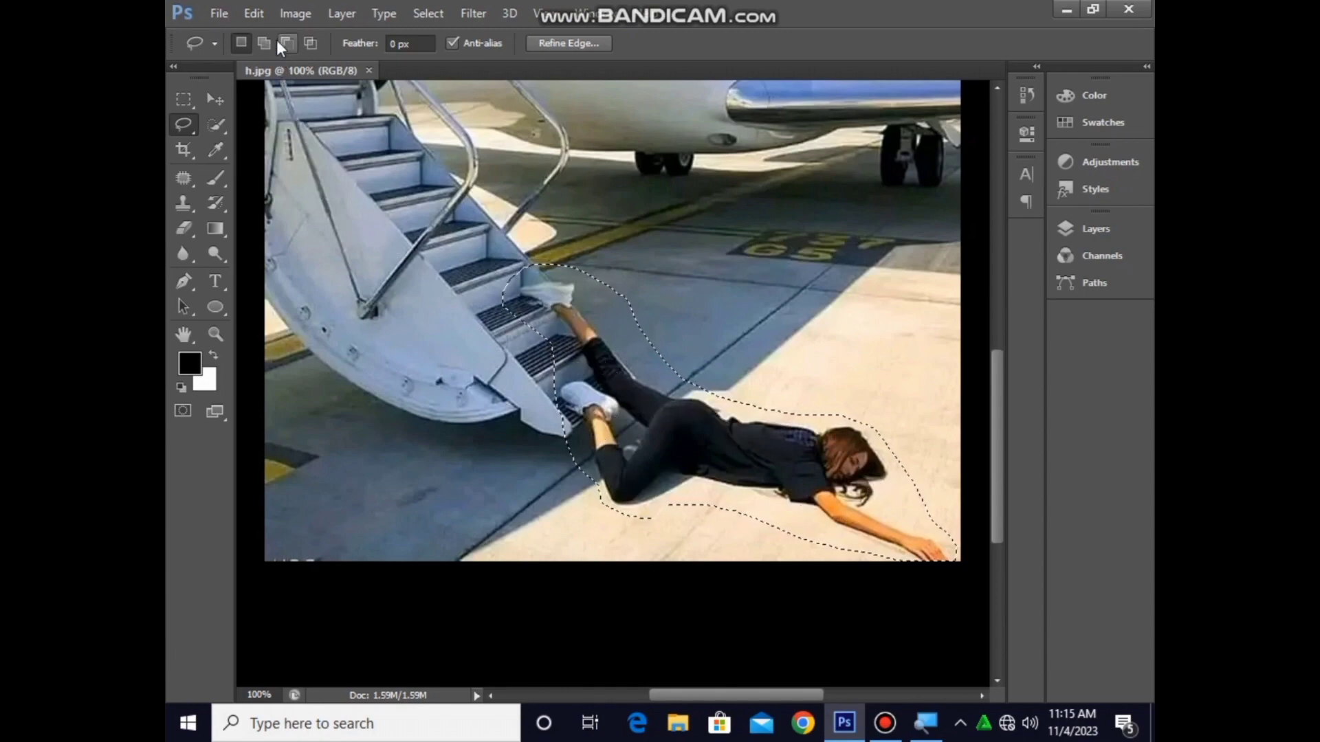
Step: Fill the selection around the woman with Content-Aware contents in Normal mode at 100% opacity and deselect it
left_click(252, 15)
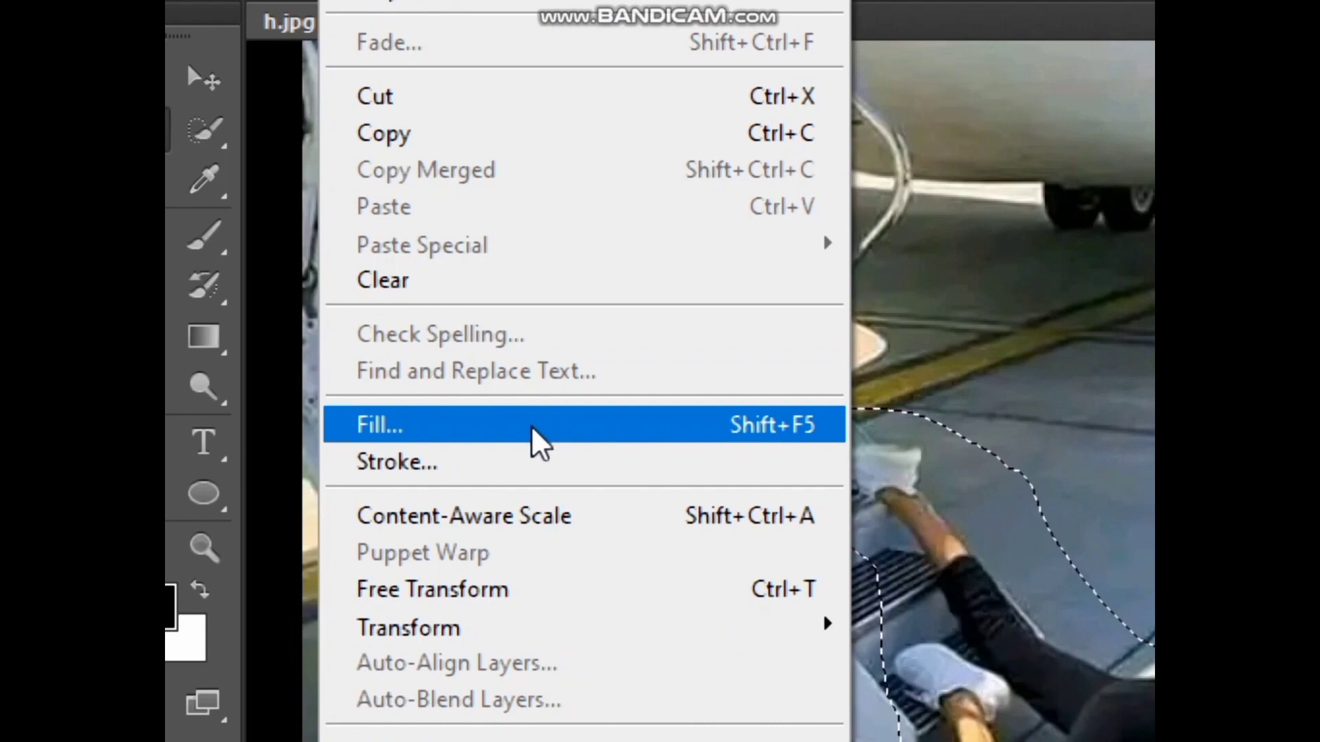
left_click(539, 443)
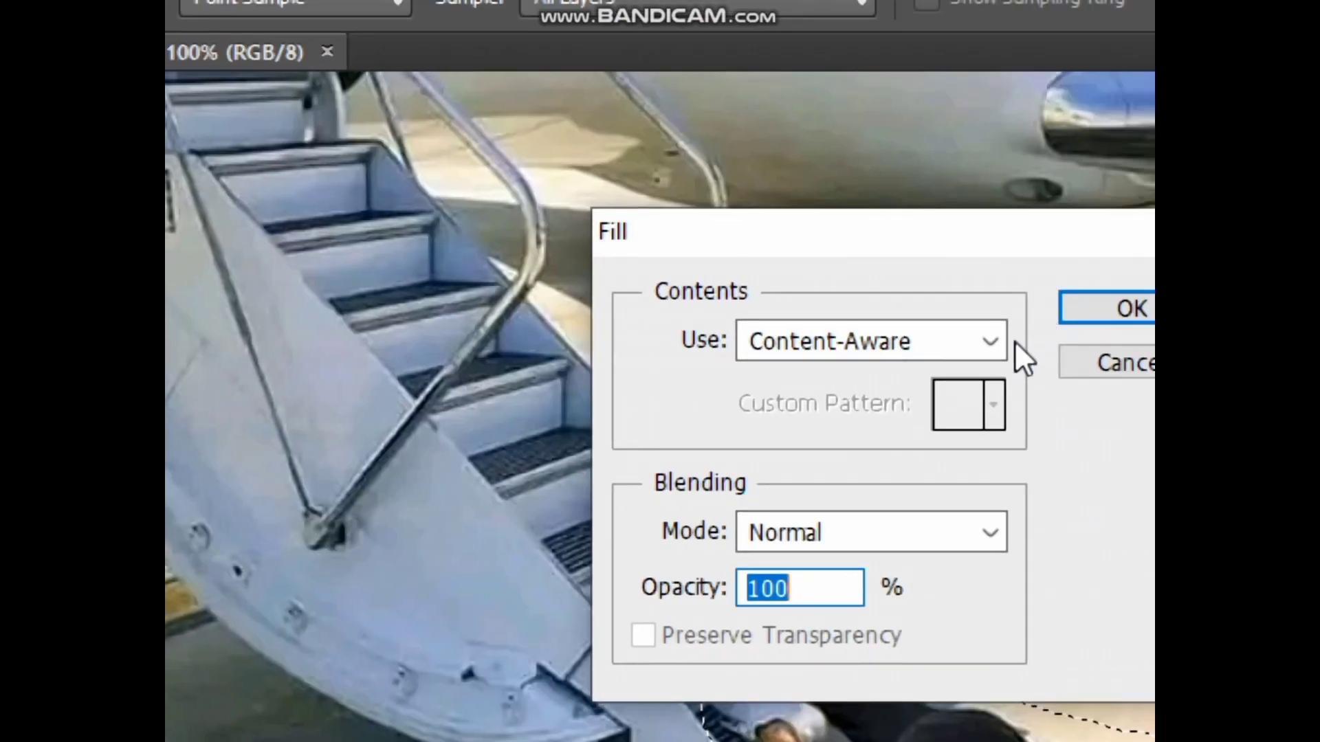
left_click(995, 341)
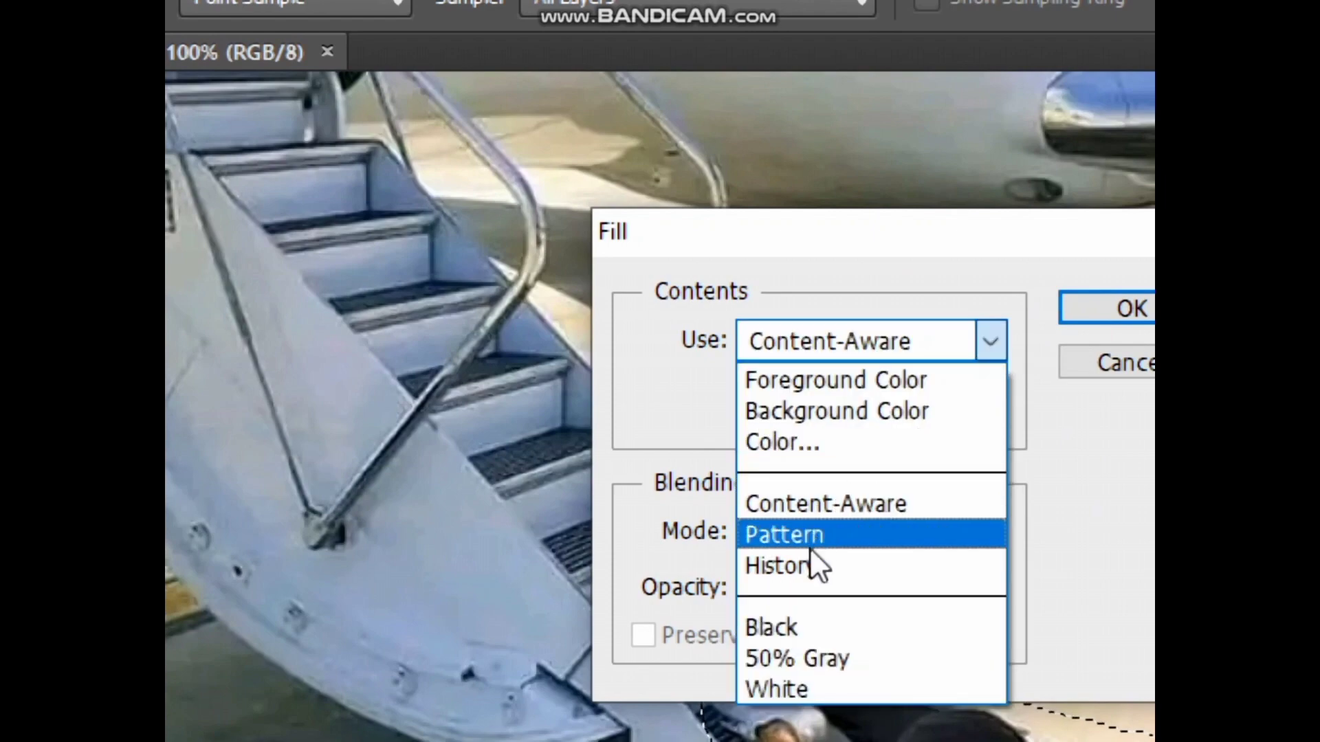
left_click(810, 506)
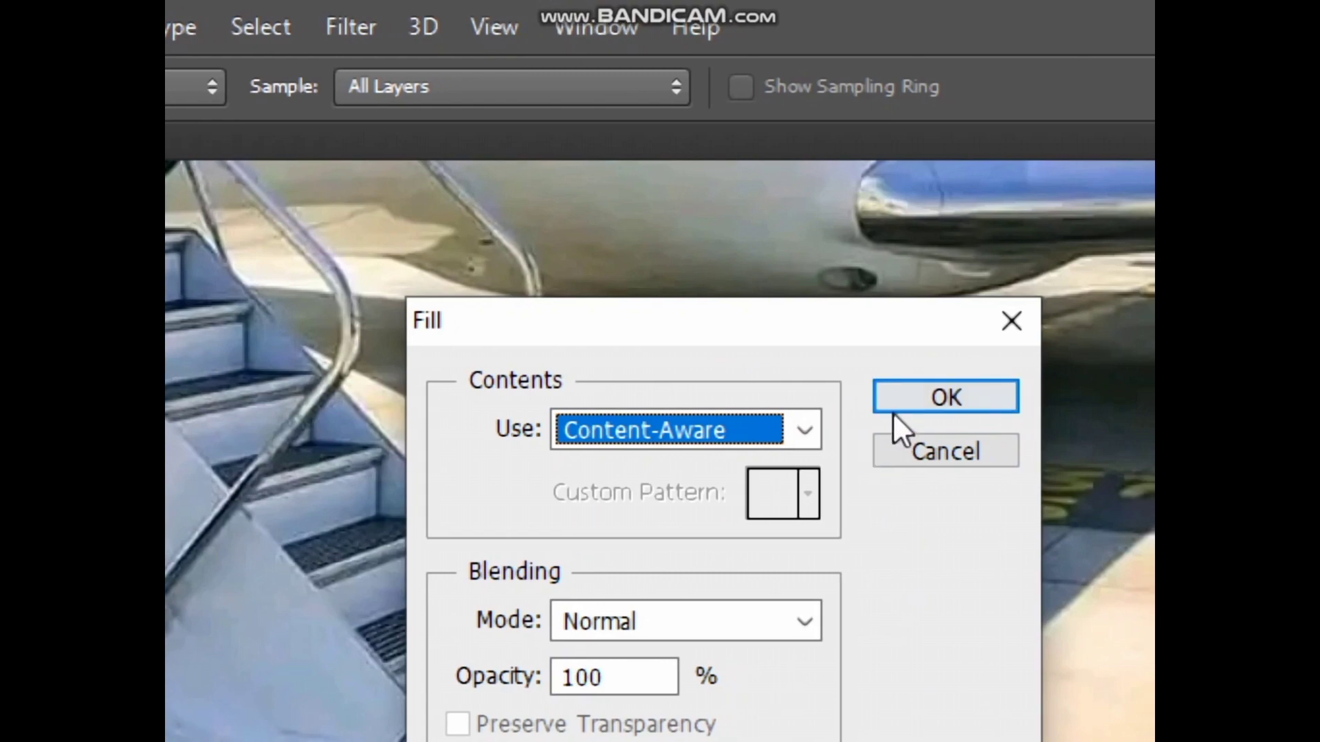
left_click(918, 400)
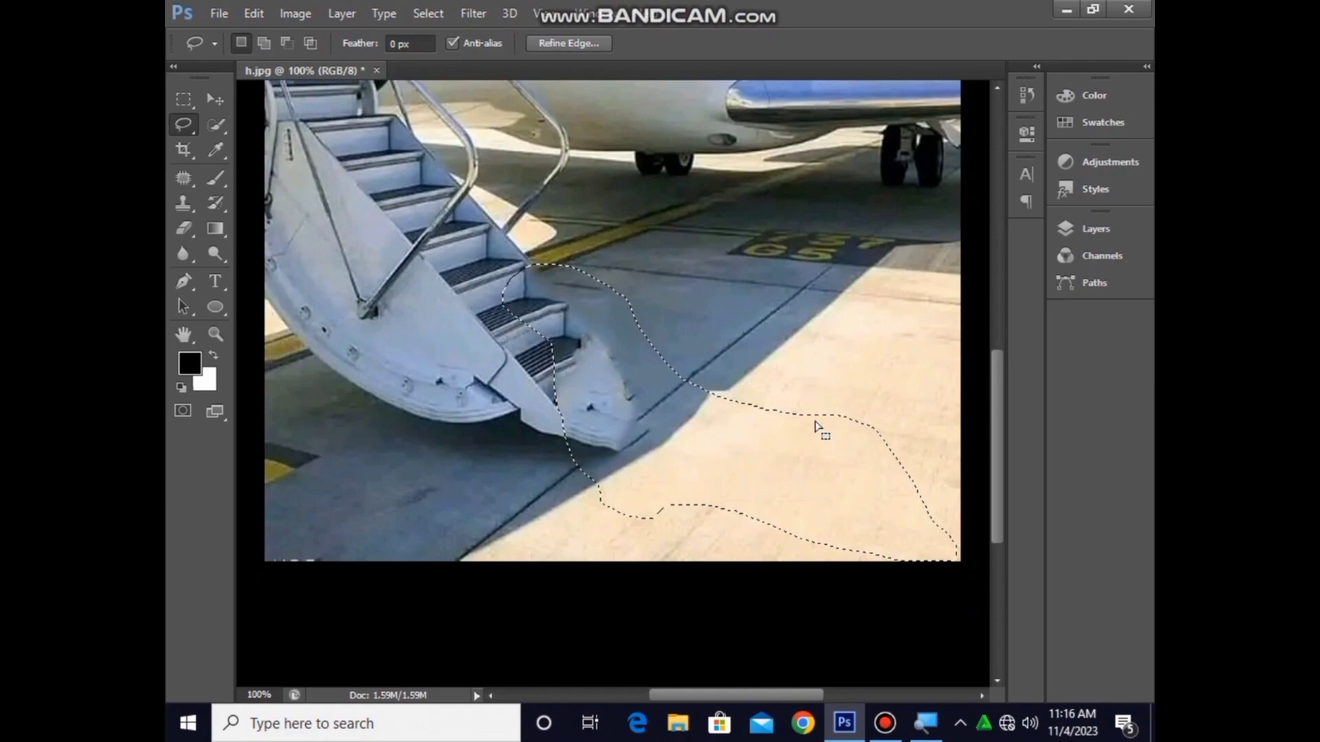
key("ctrl+d")
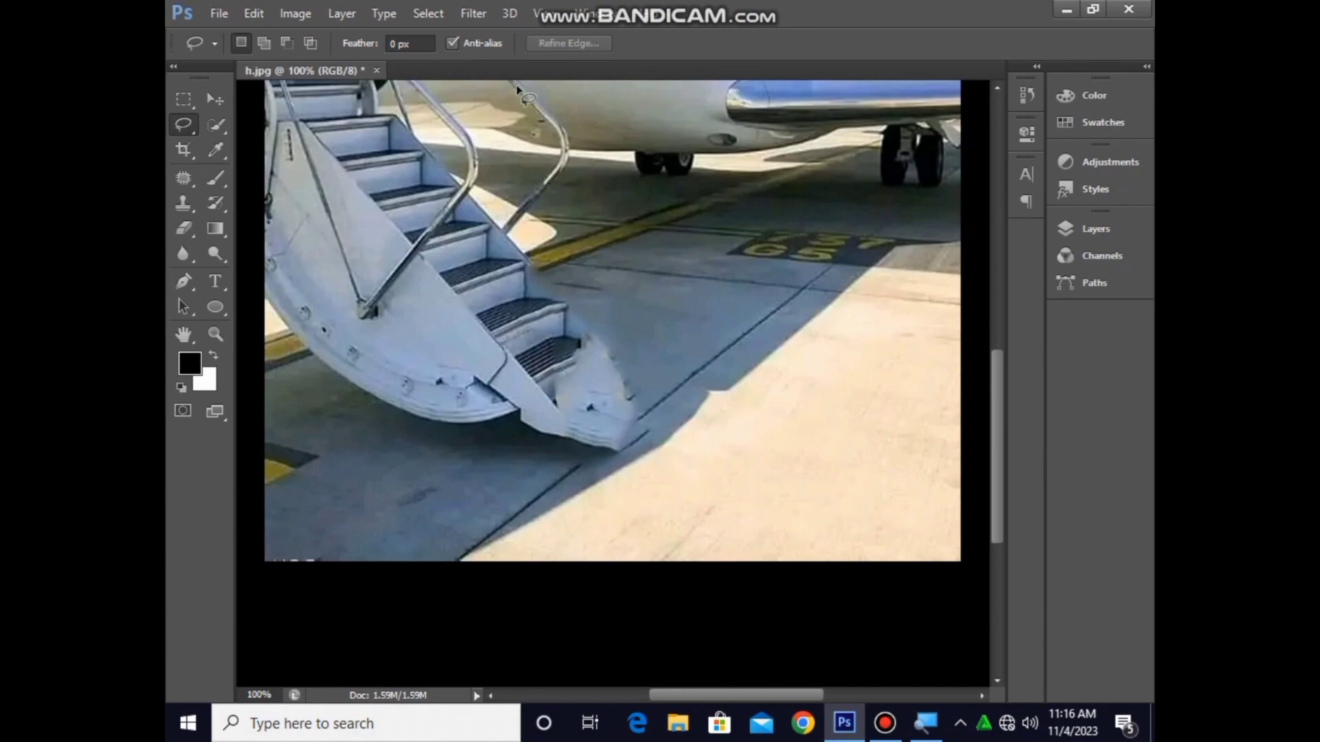
scroll(502, 352, "up", 5)
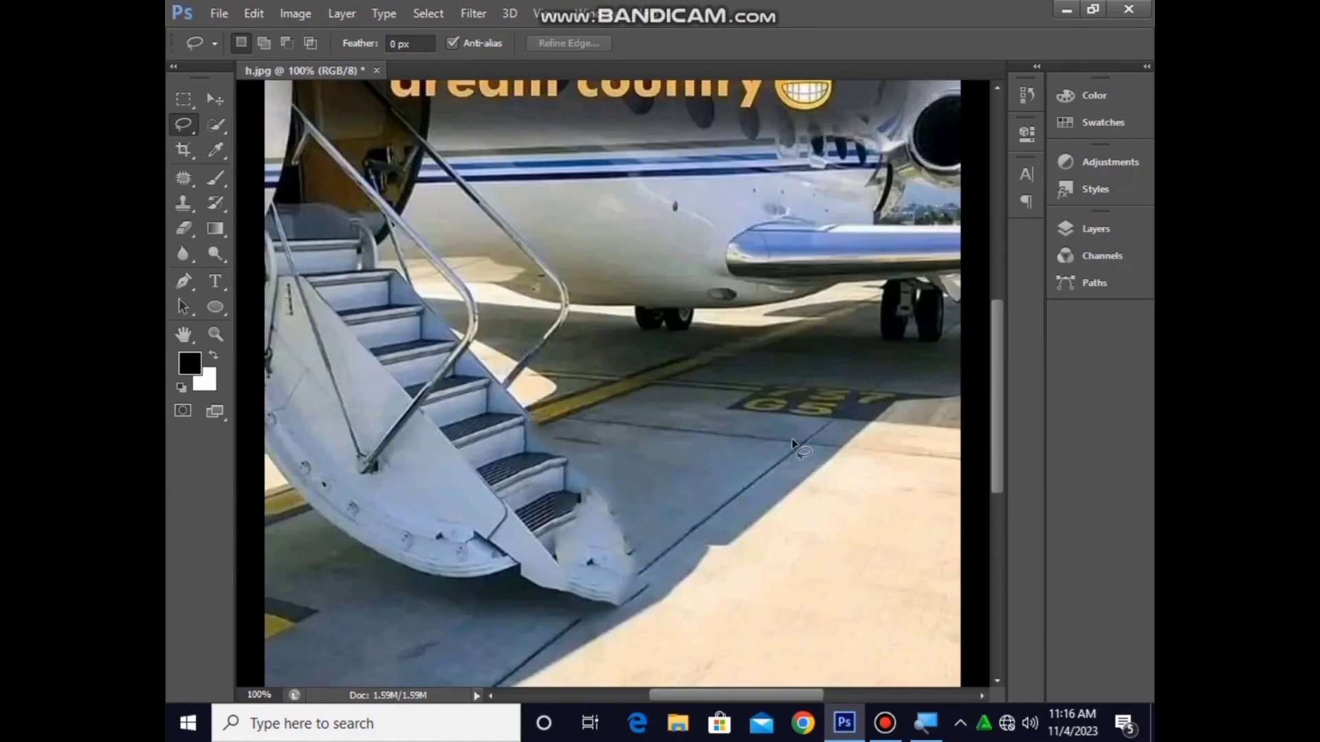
scroll(552, 235, "up", 4)
scroll(558, 275, "down", 5)
scroll(564, 331, "up", 5)
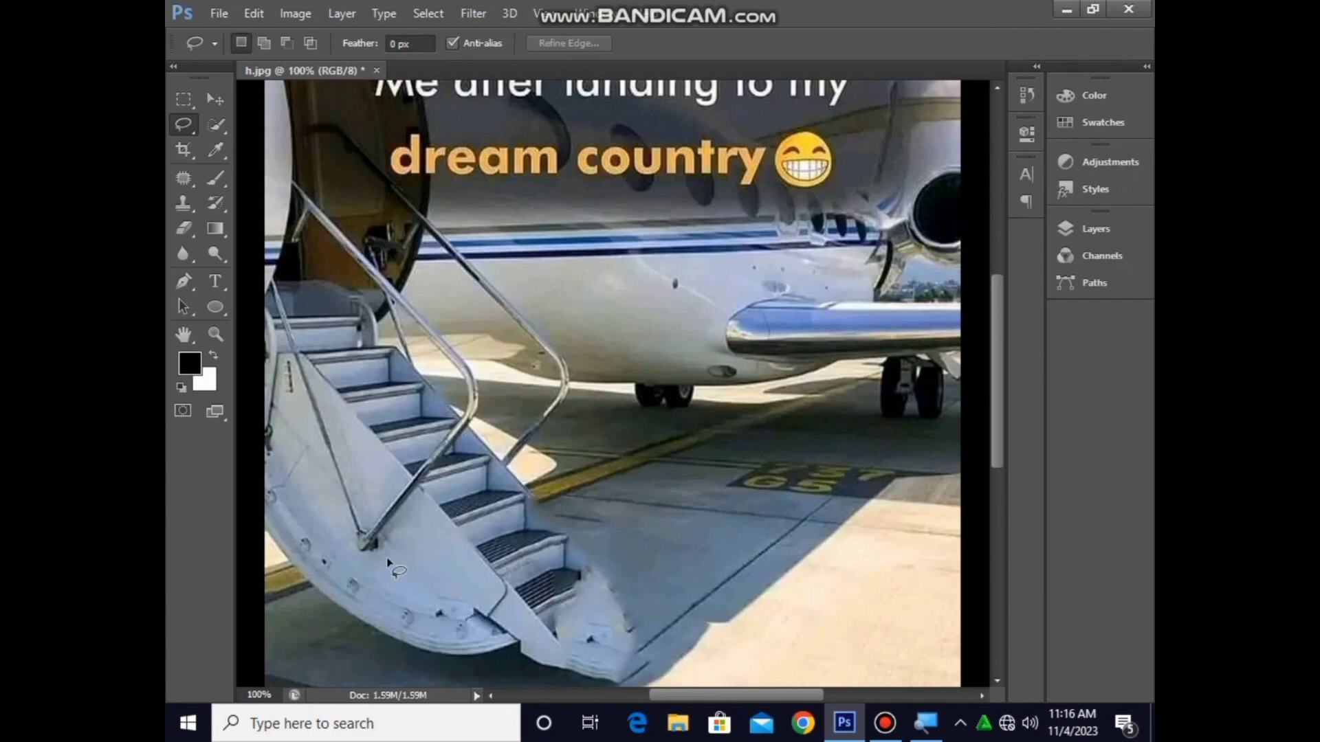
left_click(190, 185)
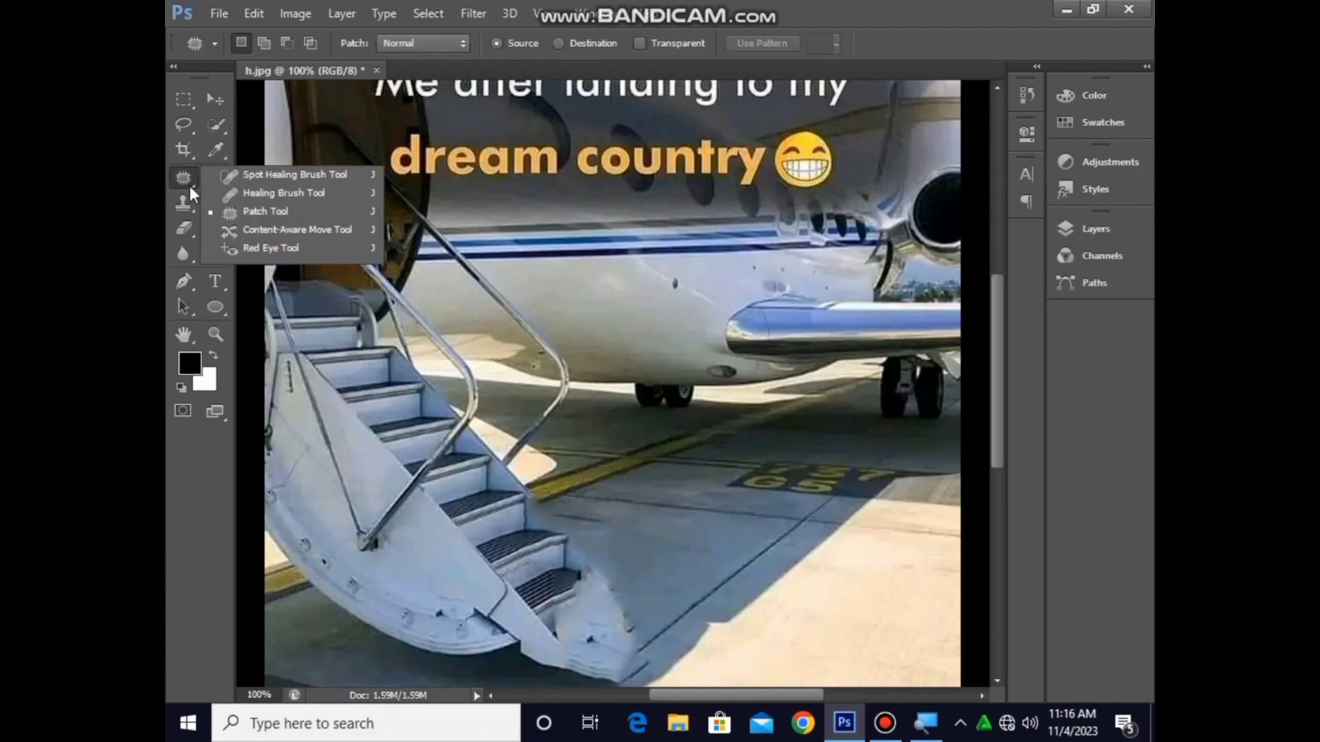
left_click(266, 212)
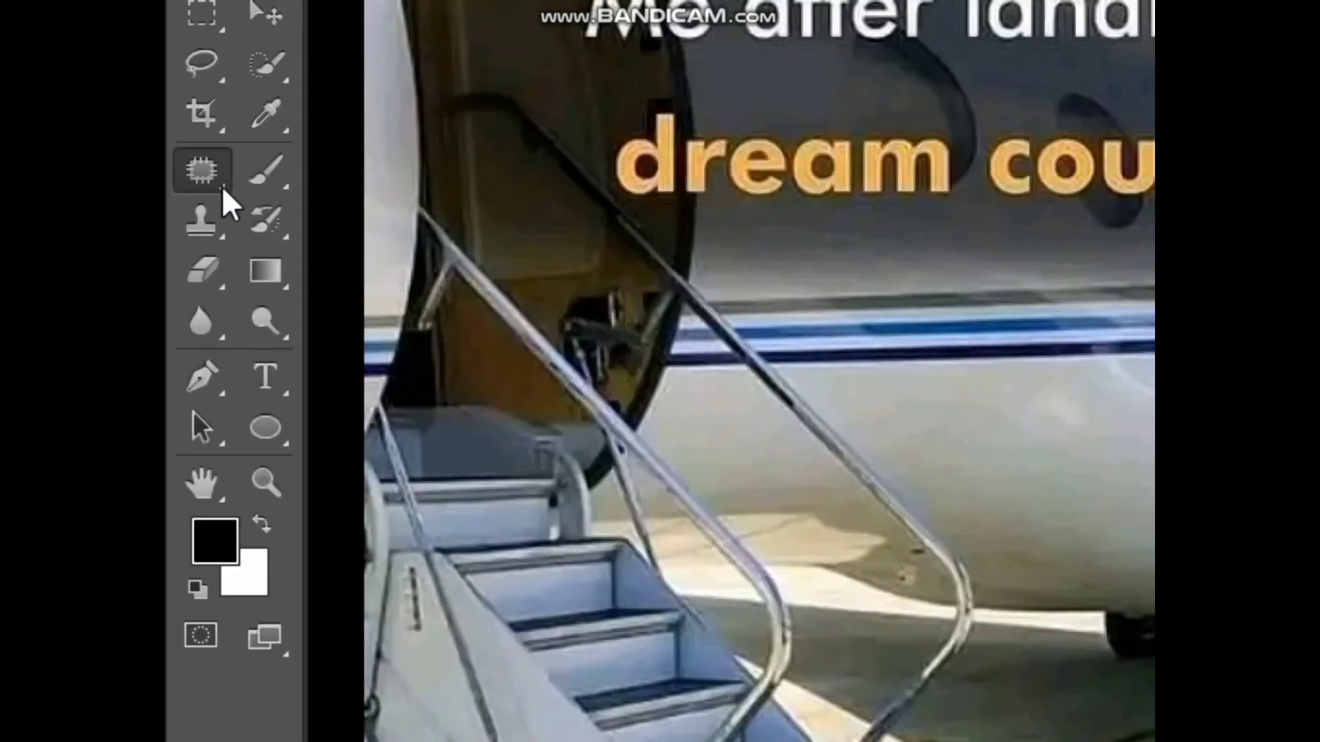
right_click(216, 187)
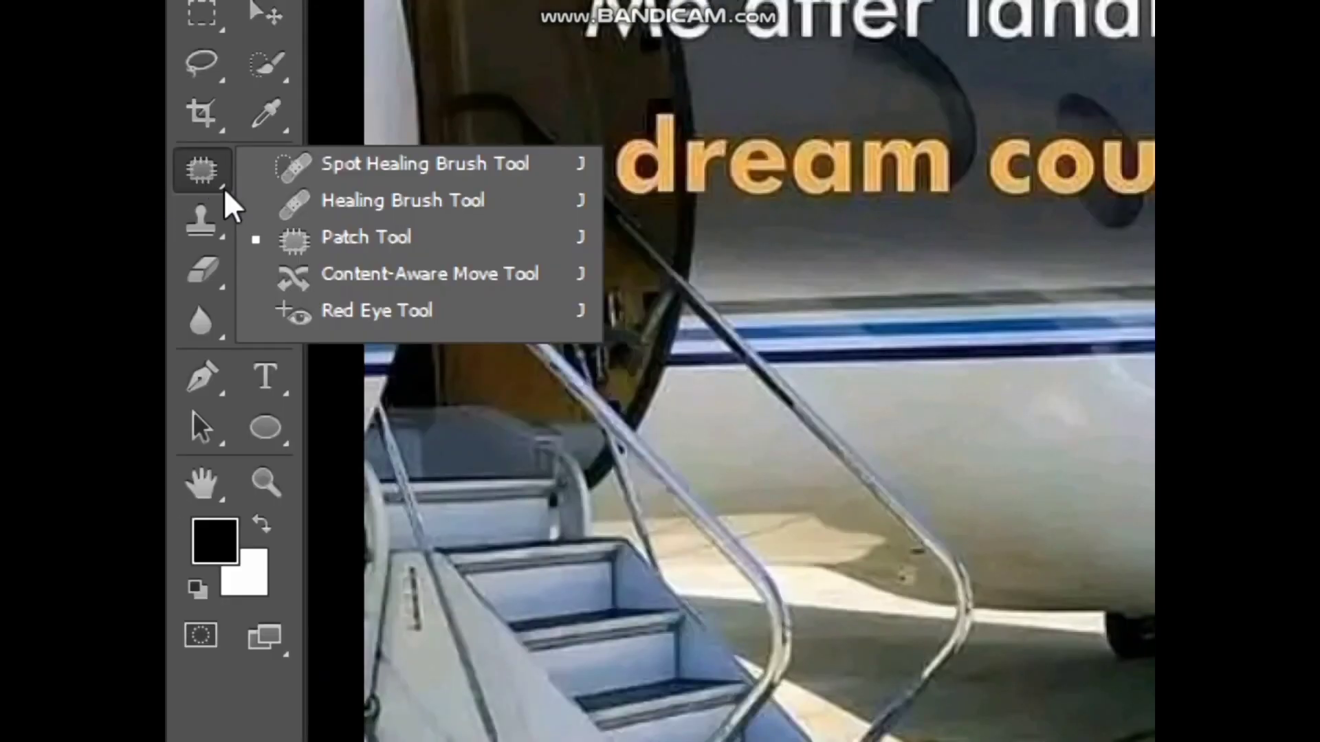
left_click(437, 240)
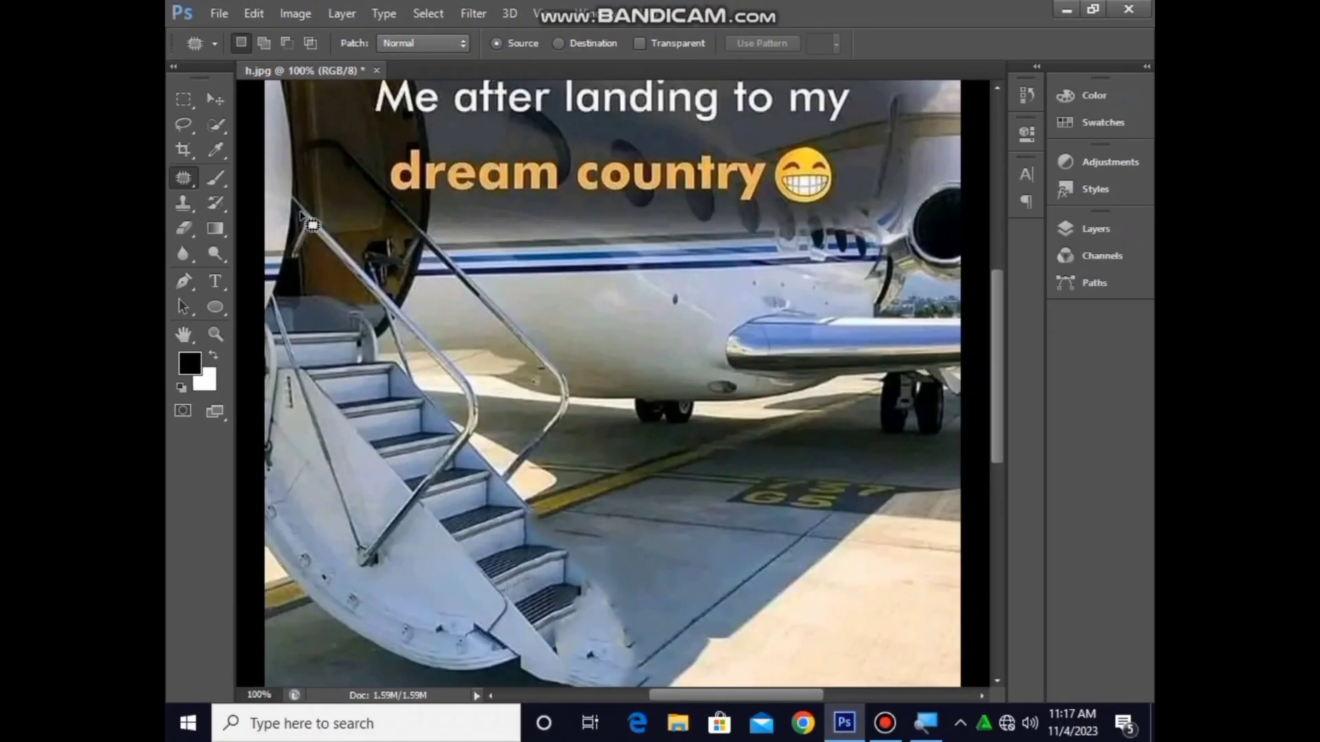
scroll(314, 282, "down", 5)
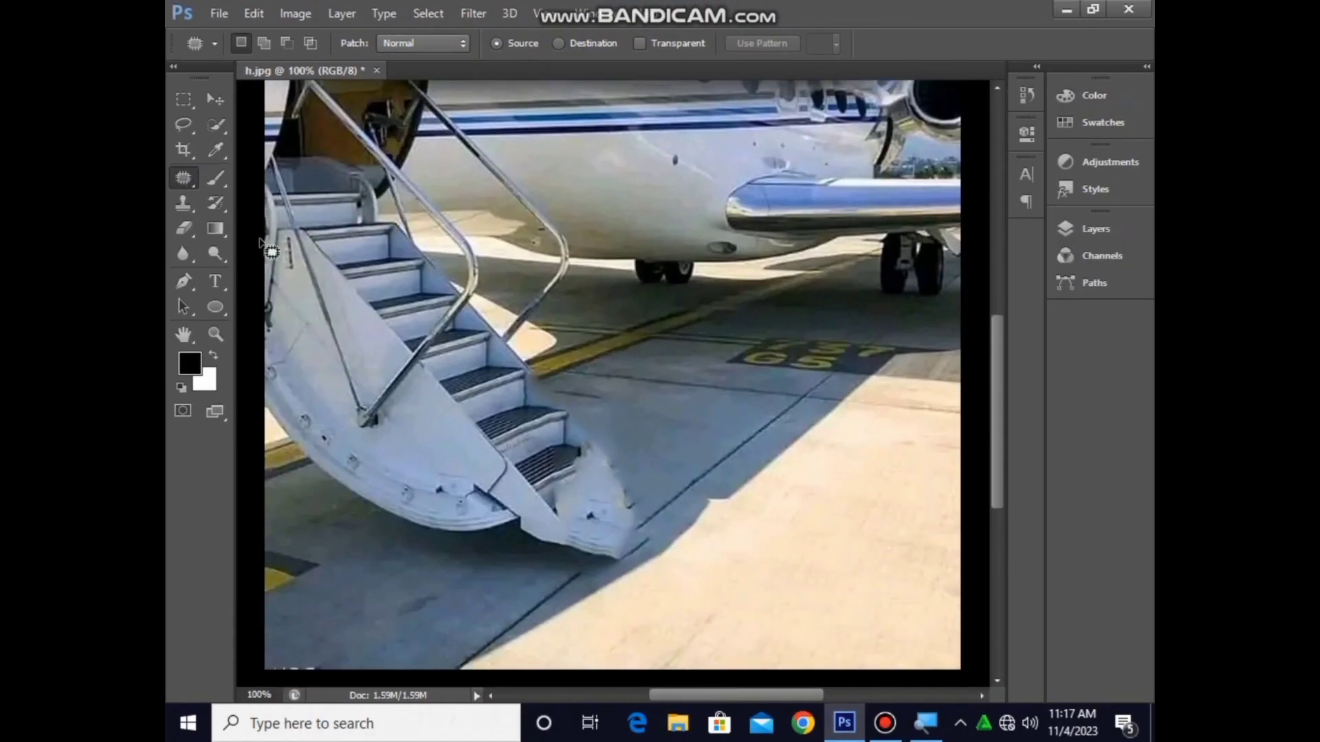
Step: Select the small rivet near the curved outer edge of the stair's side panel with a Rectangular Marquee
left_click(191, 109)
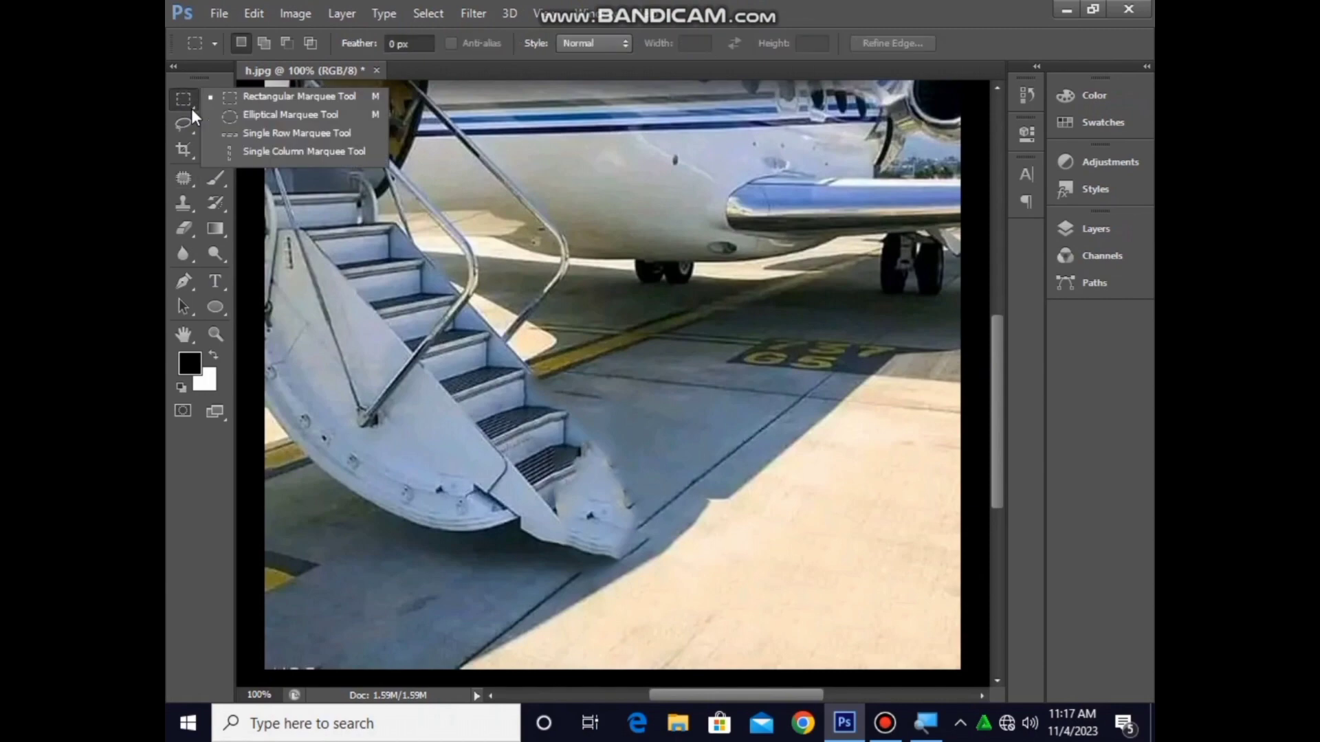
left_click(288, 96)
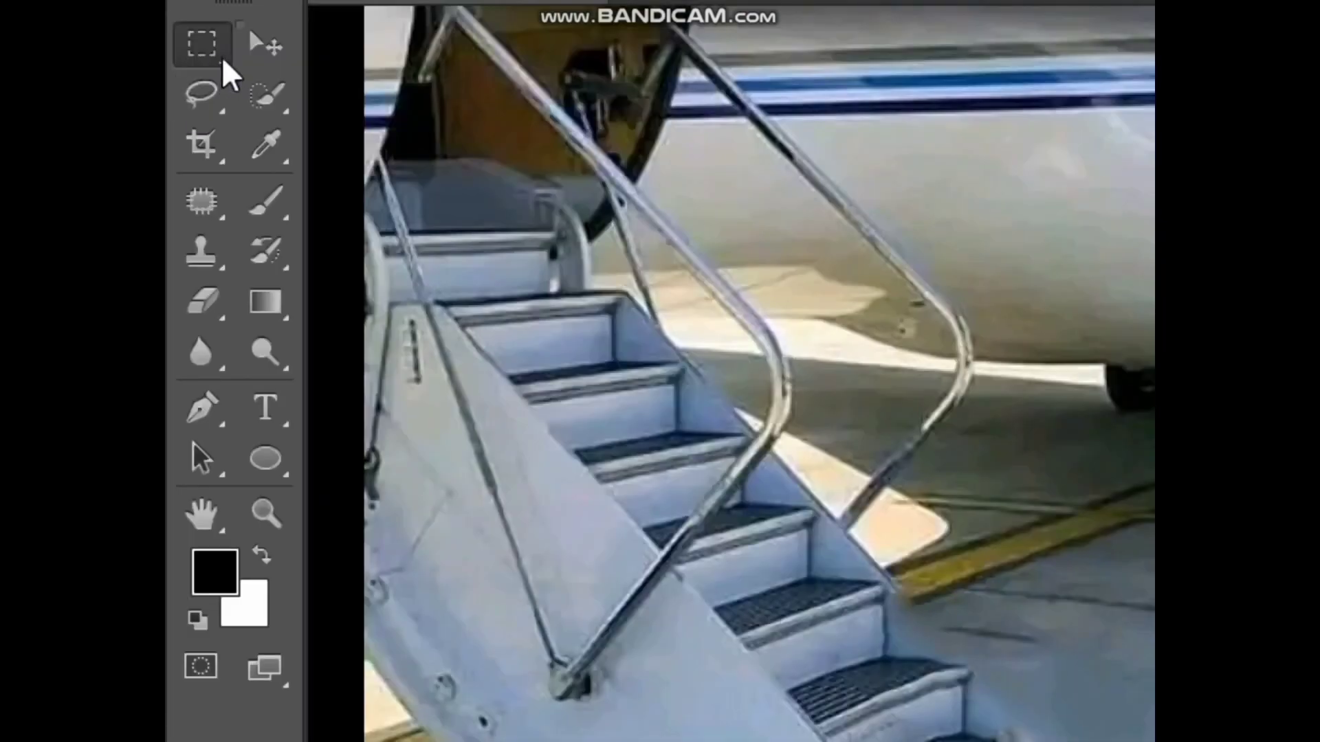
left_click(222, 56)
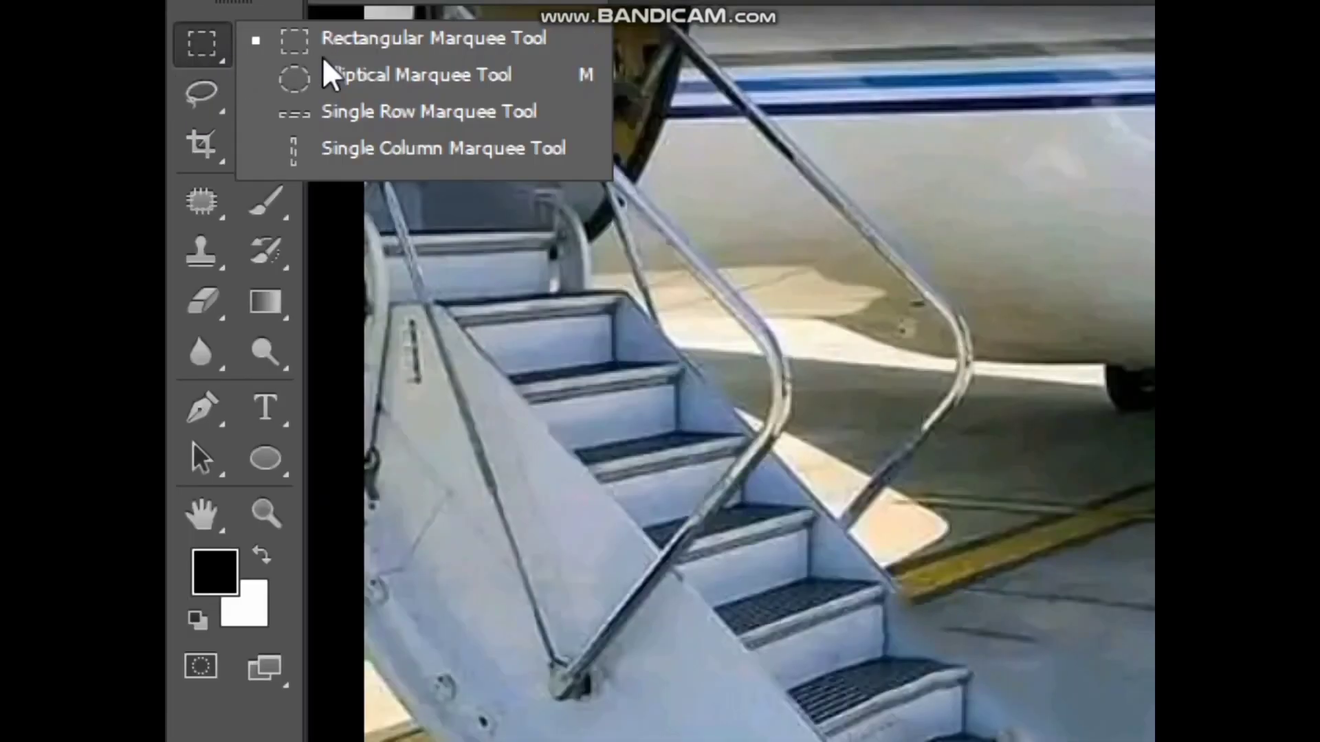
left_click(484, 37)
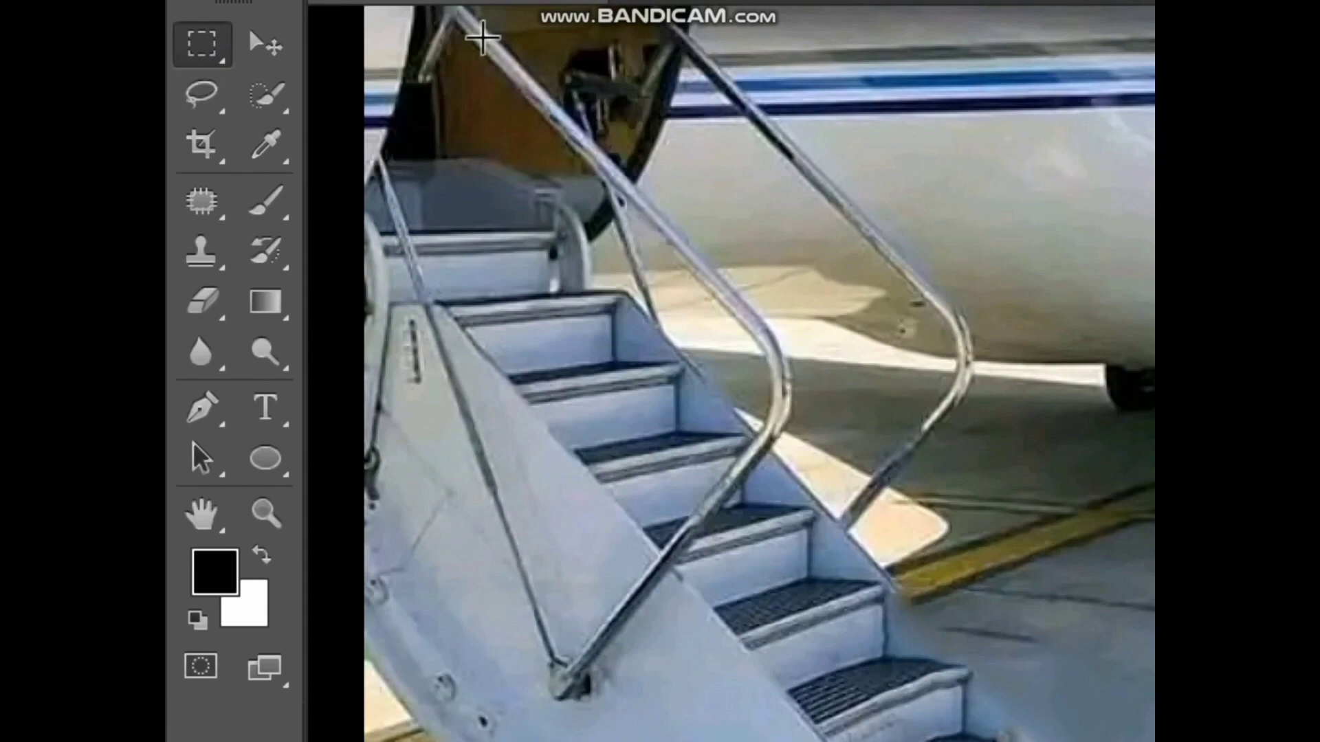
key("ctrl+minus")
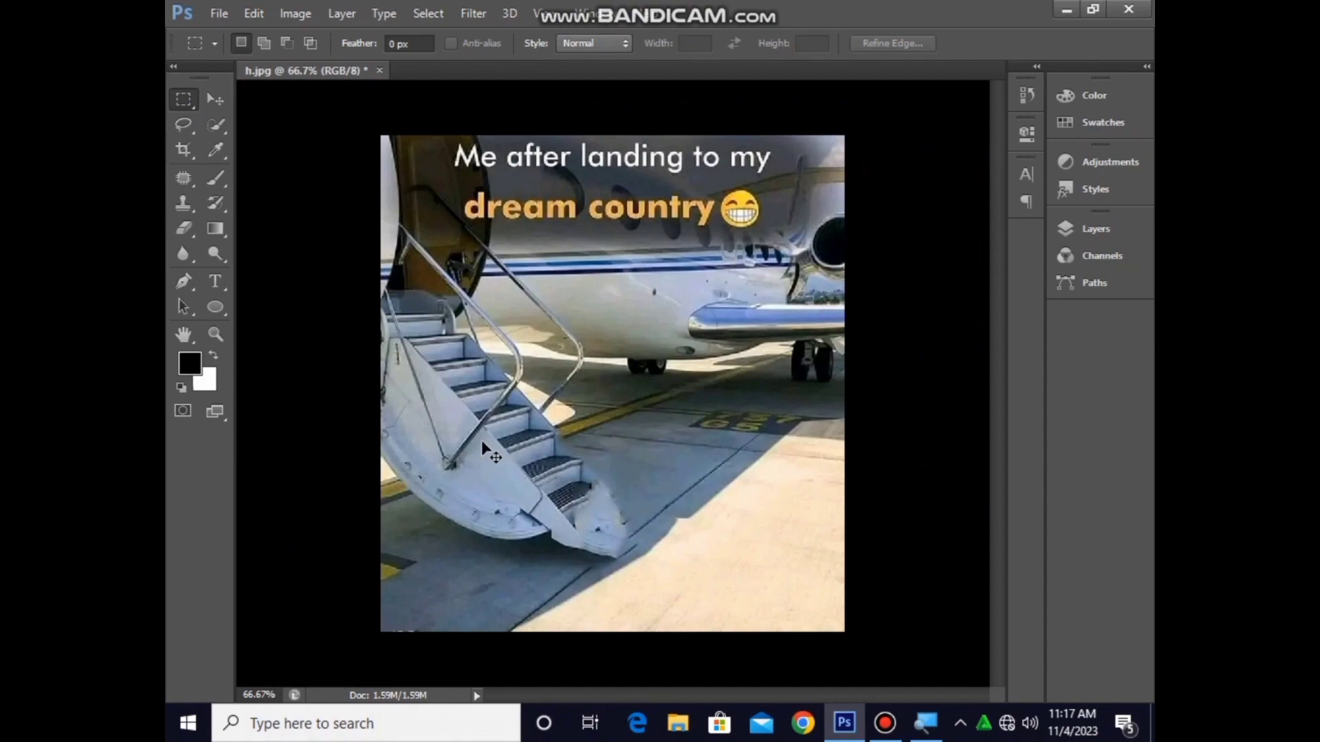
key("ctrl+plus")
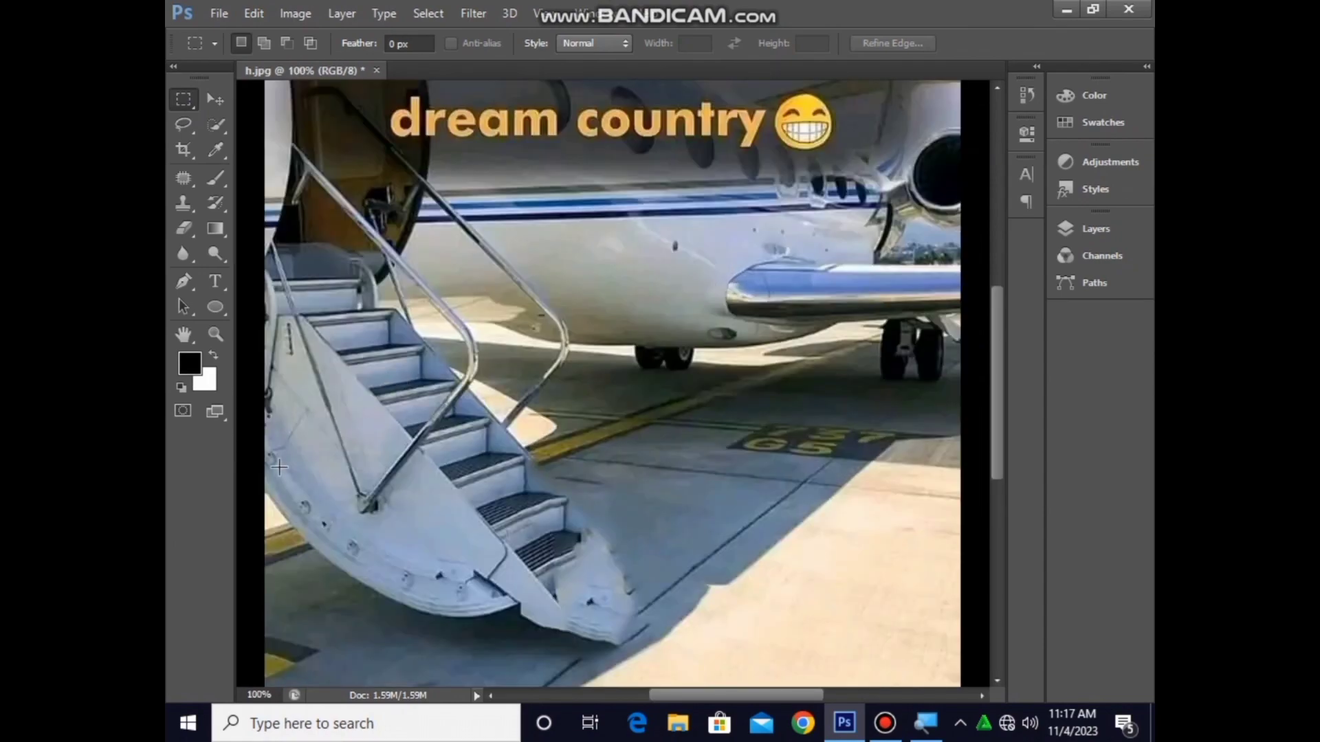
left_click_drag(289, 500, 318, 523)
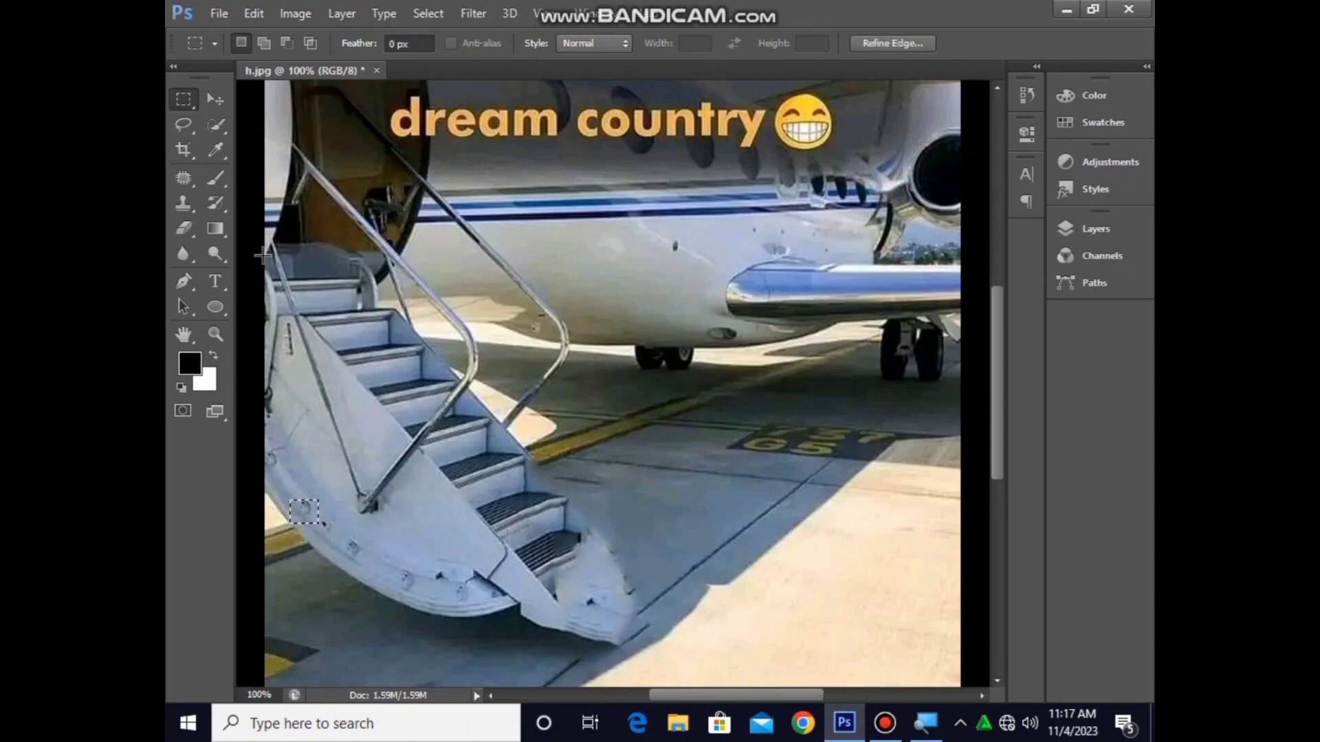
Step: Patch the selected rivet with the clean panel surface just above it, using the Patch Tool in Normal mode with Source
left_click(194, 186)
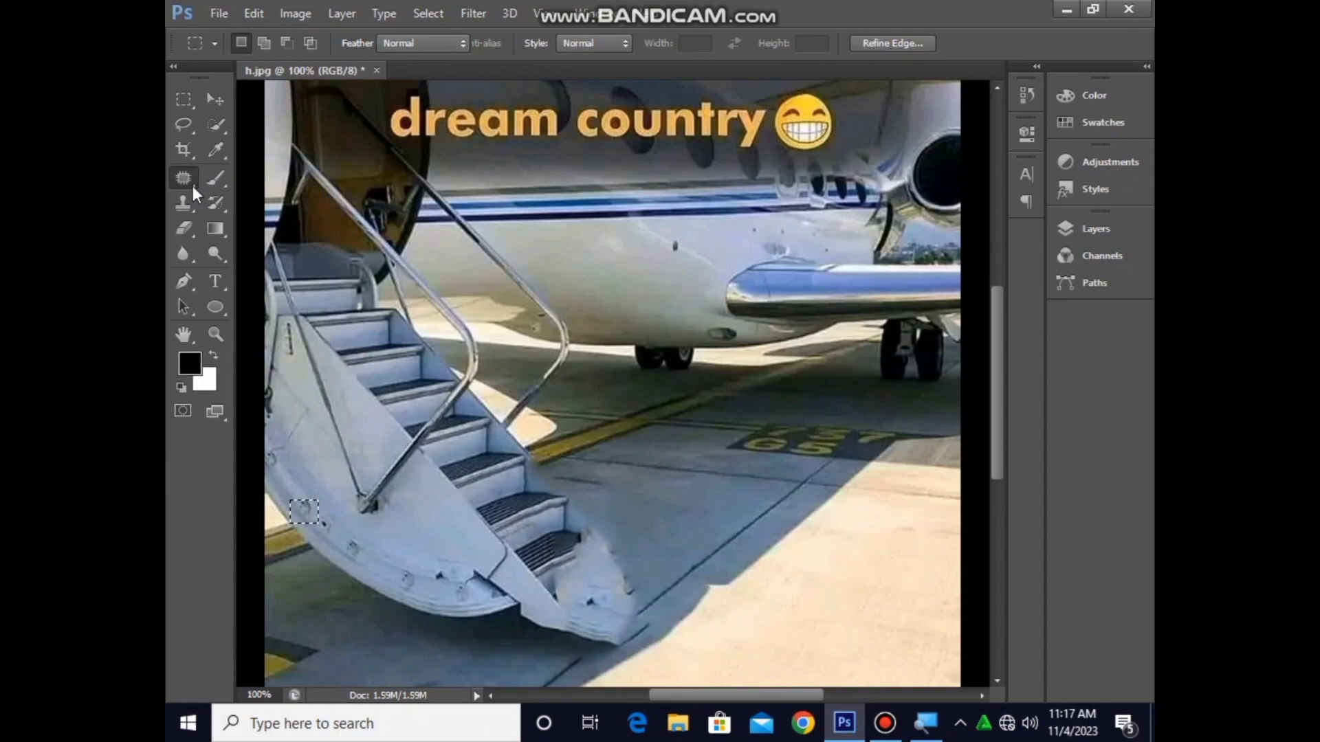
left_click(192, 186)
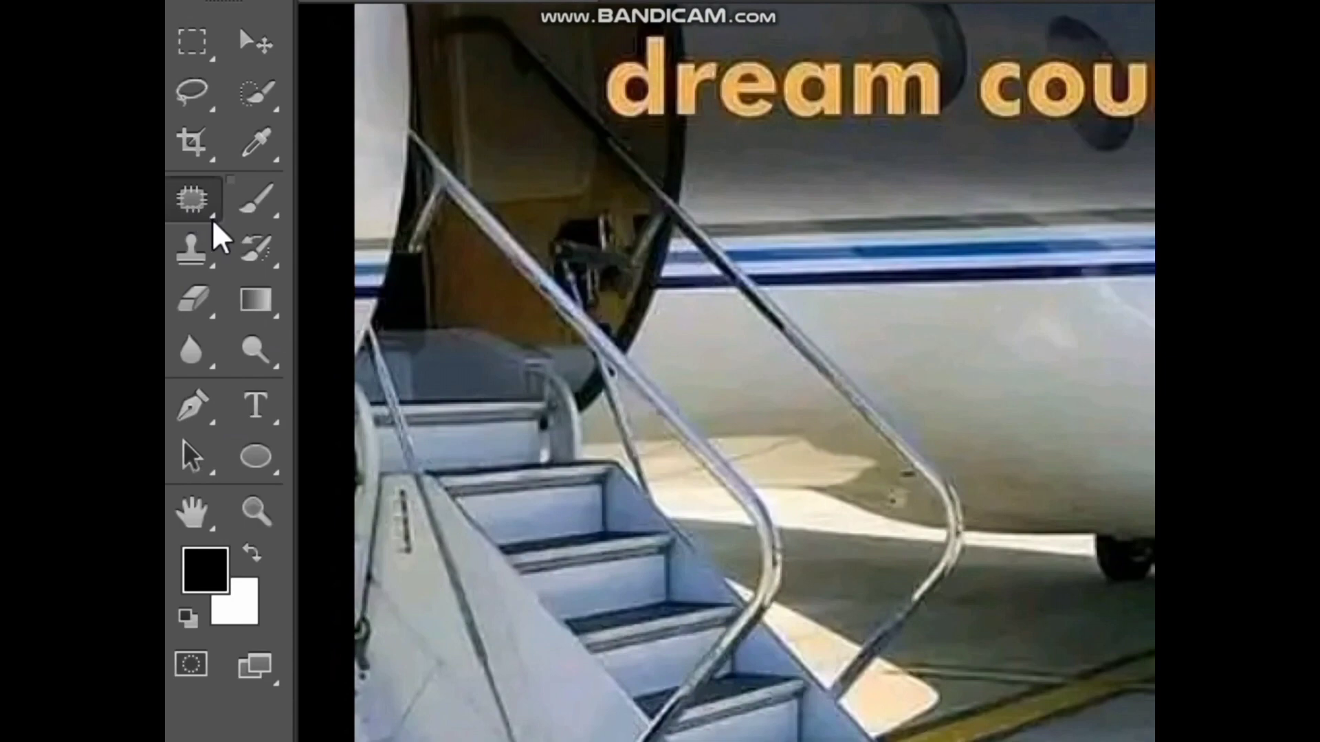
left_click(214, 225)
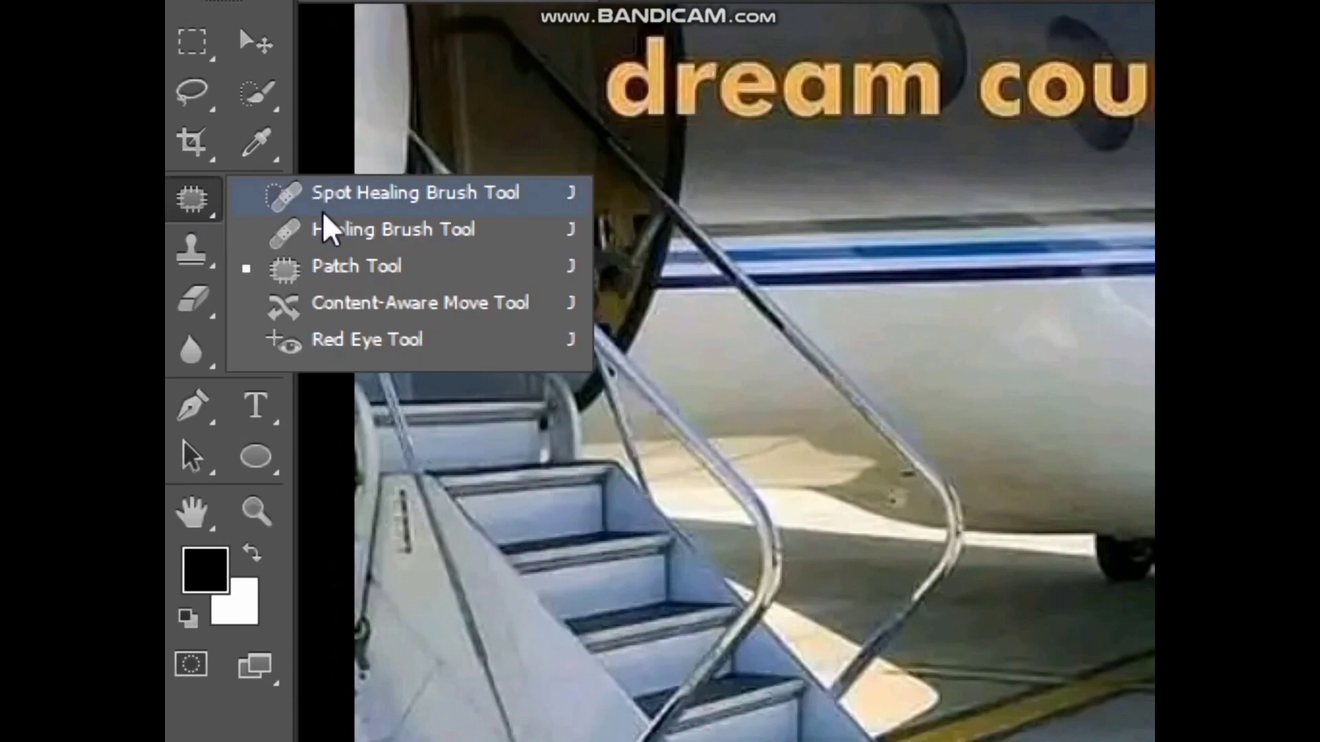
left_click(435, 275)
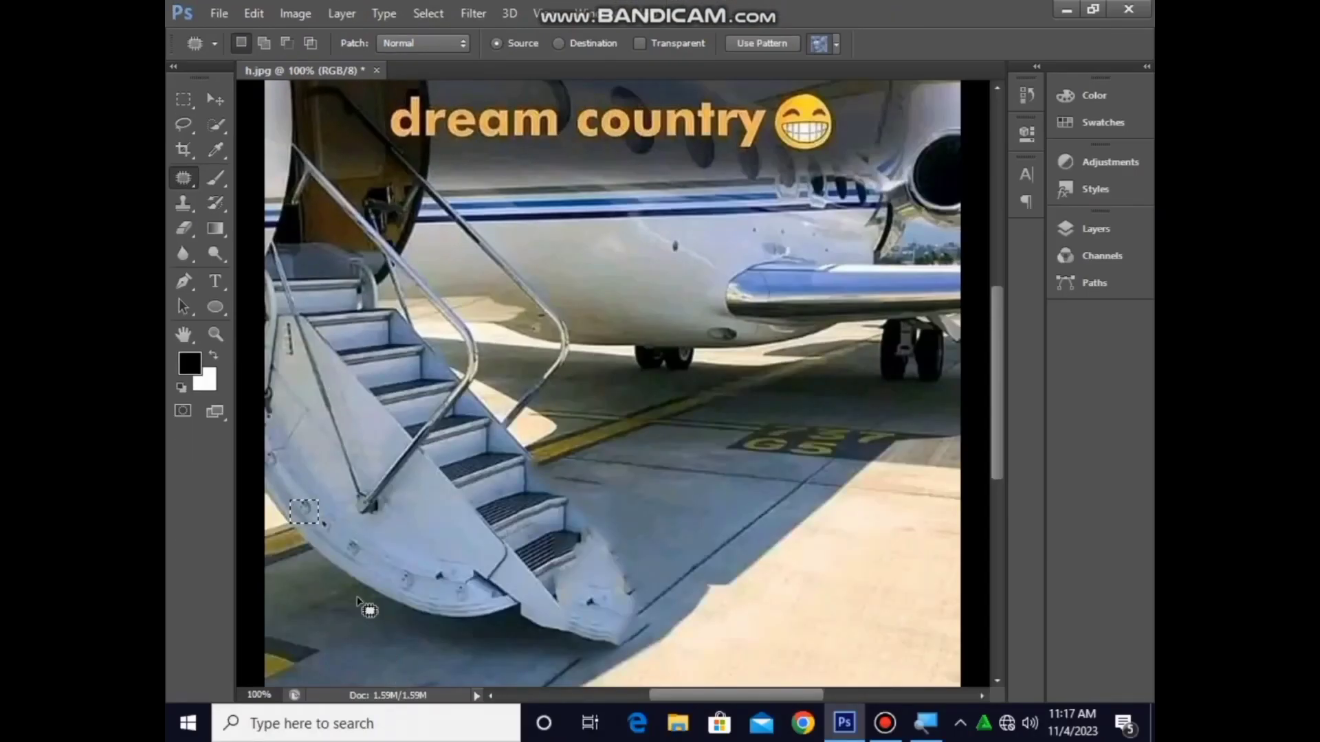
left_click_drag(310, 516, 325, 483)
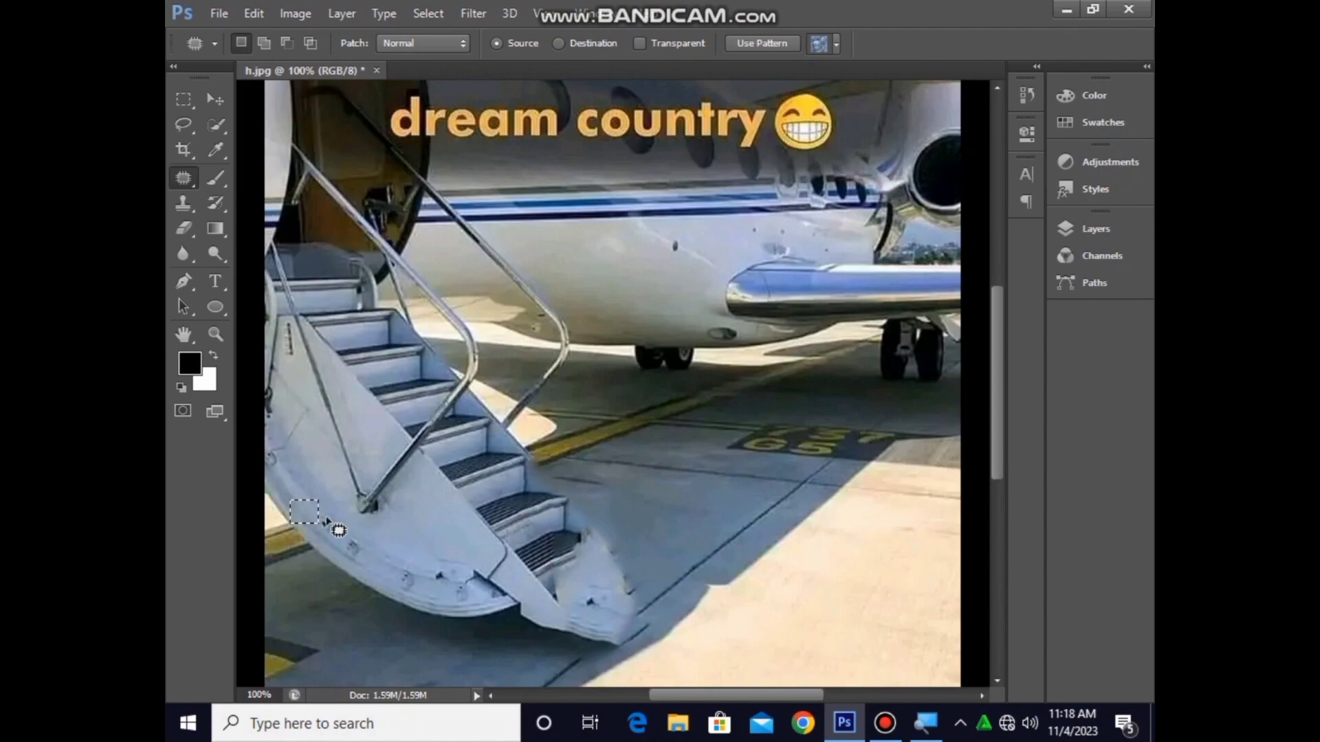
Step: Marquee the small dark rivet on the stair side panel's curved edge, patch it with the clean surface just above, and deselect
left_click(367, 602)
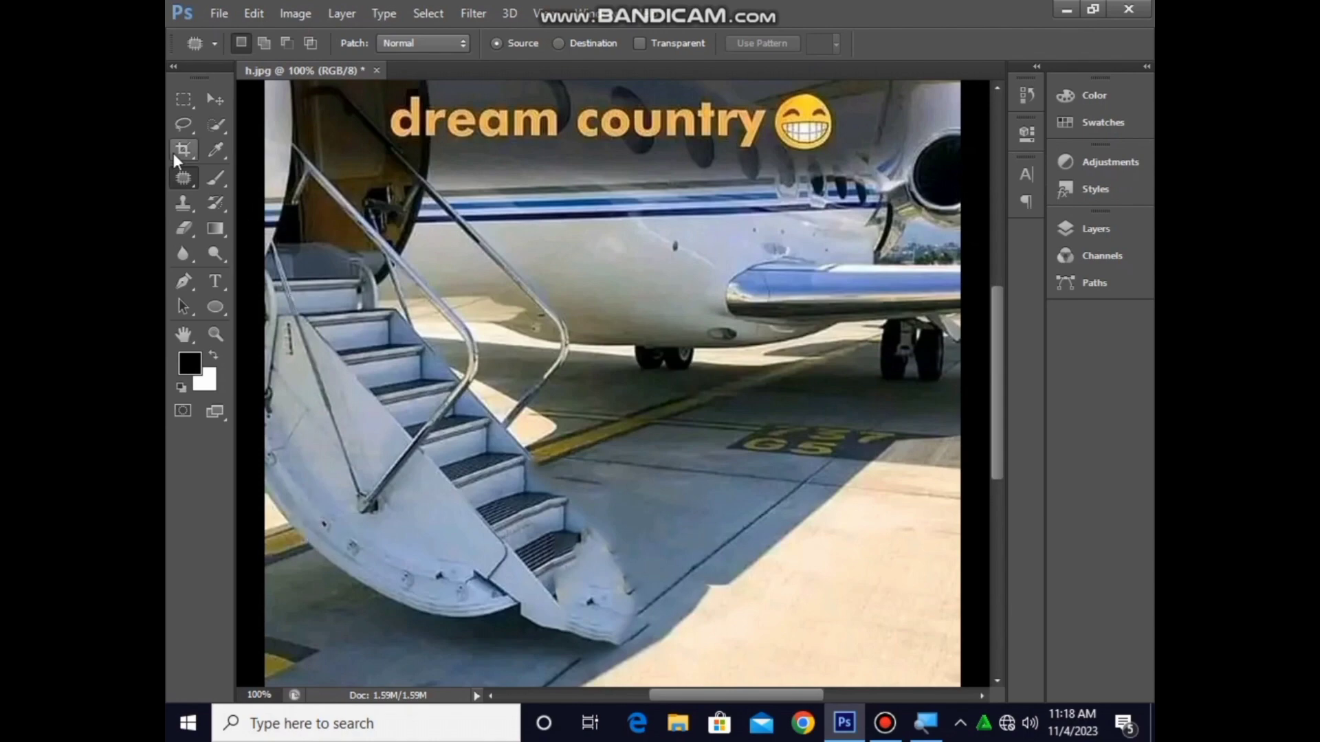
left_click(189, 105)
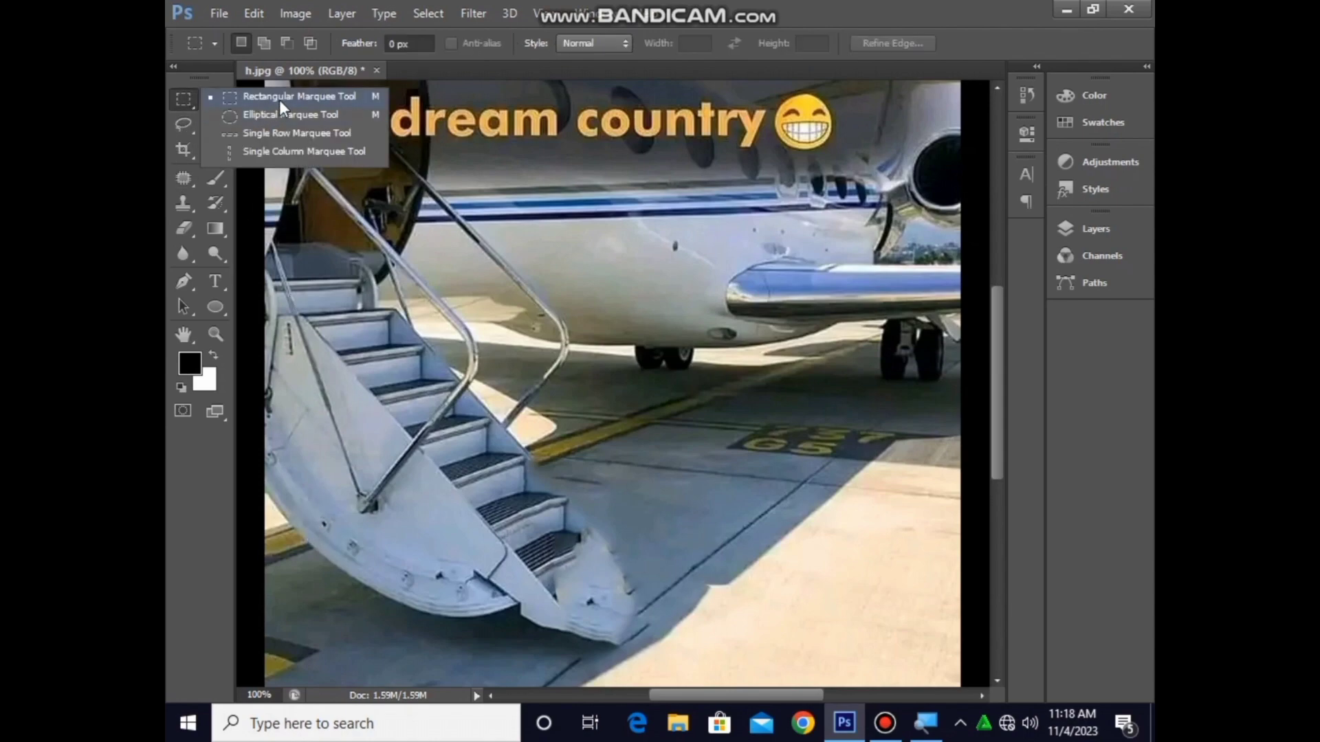
left_click(280, 100)
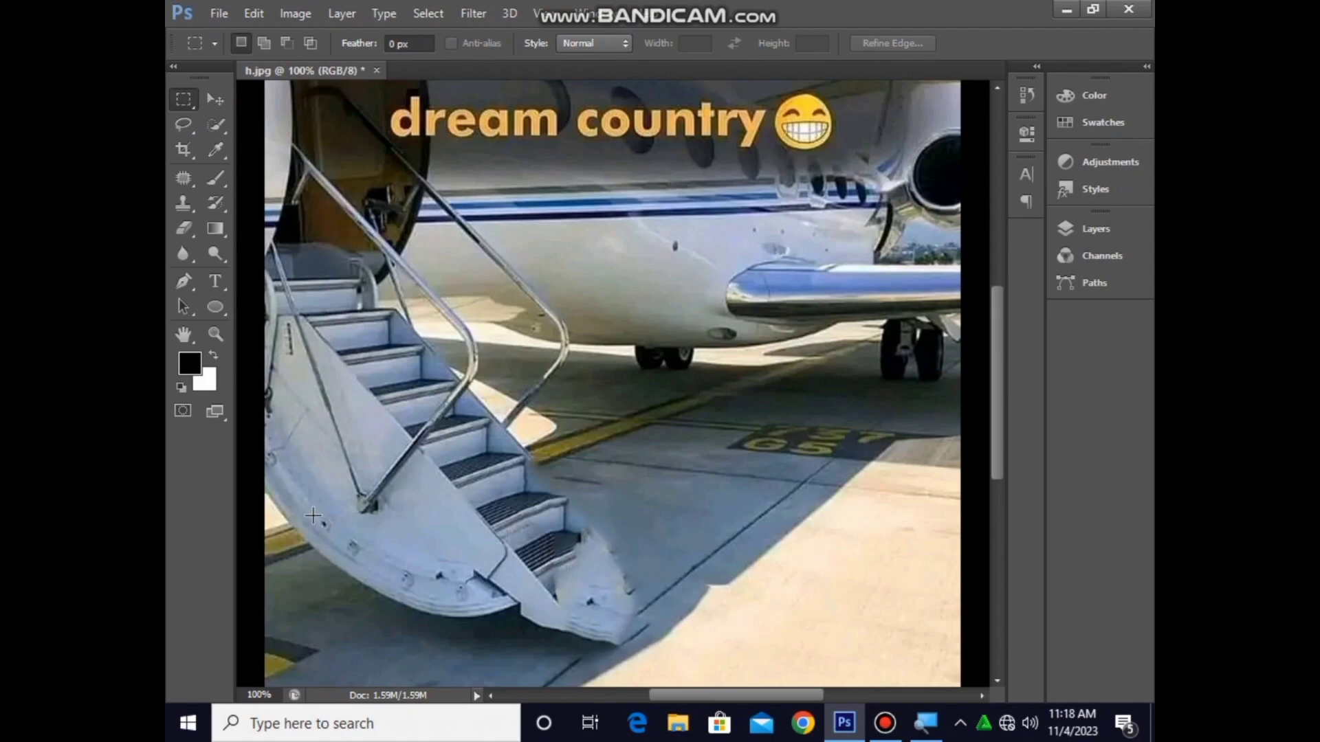
left_click_drag(313, 515, 334, 539)
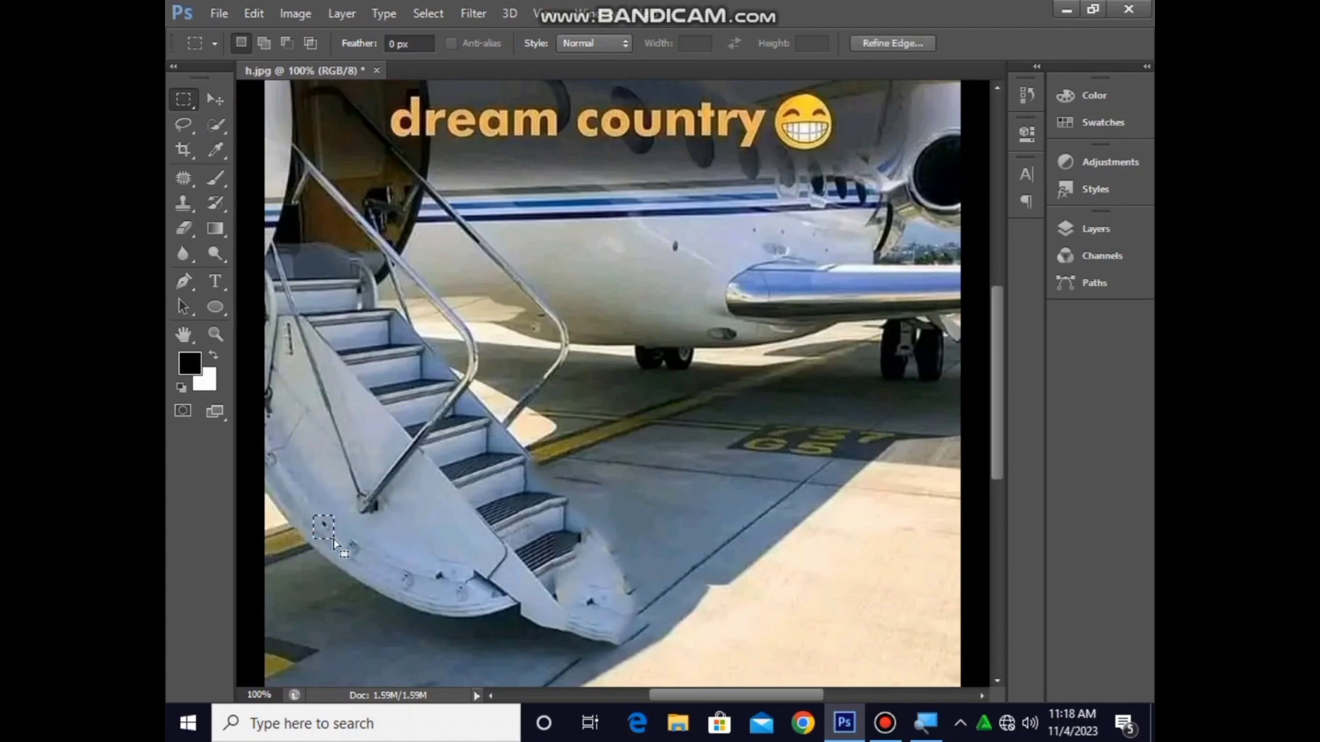
left_click(192, 186)
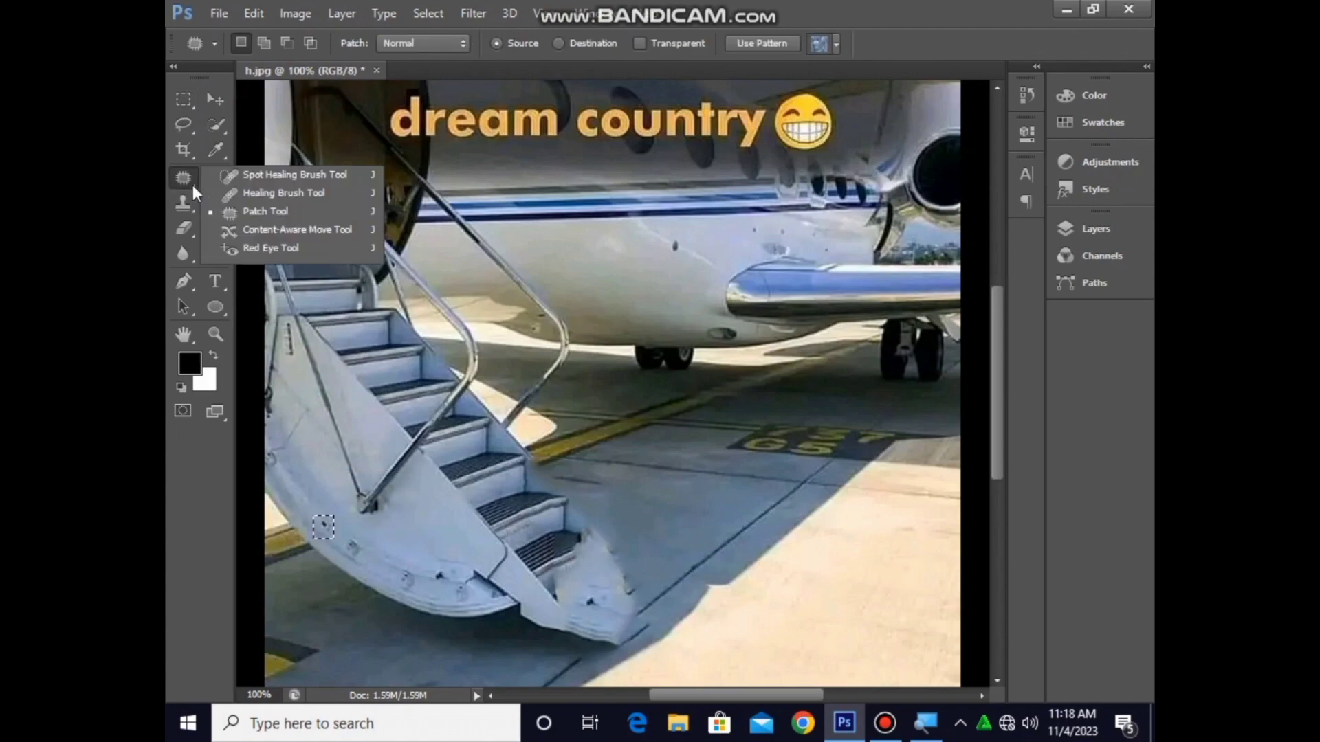
left_click(272, 211)
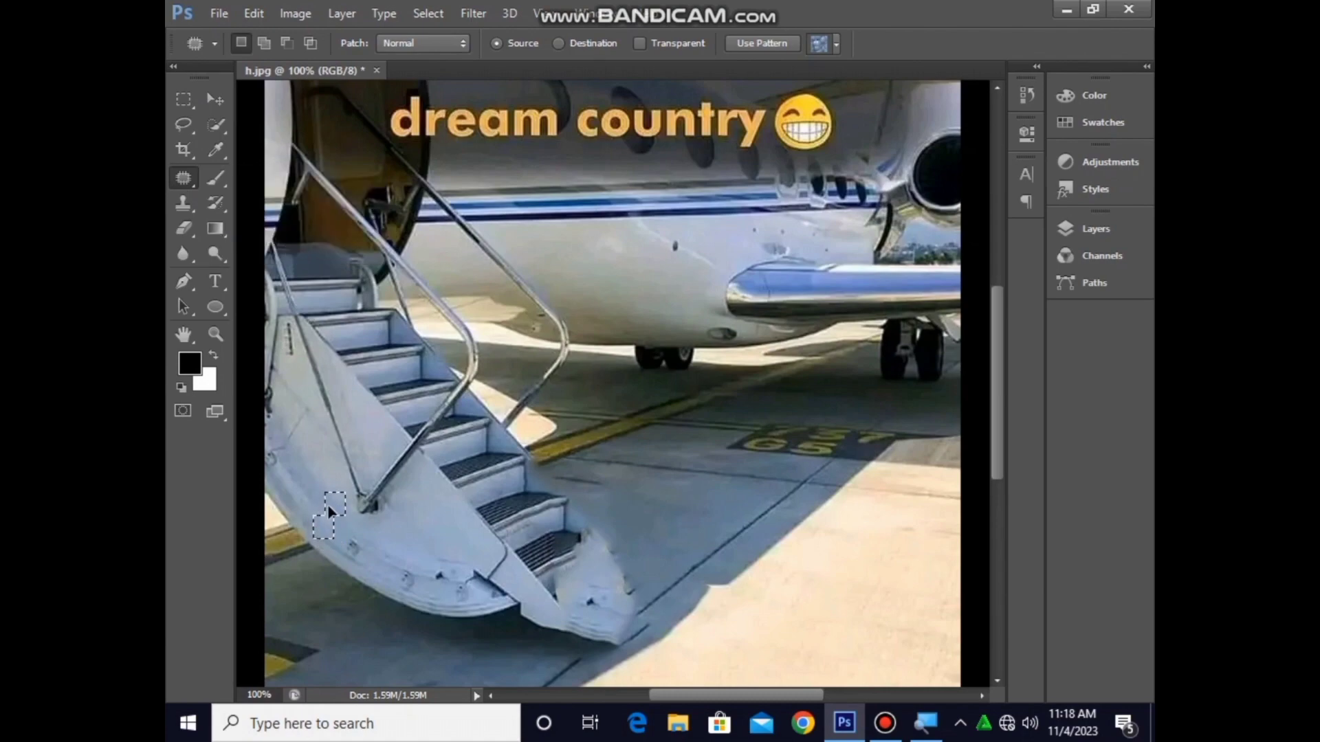
left_click_drag(328, 508, 328, 499)
key("ctrl+d")
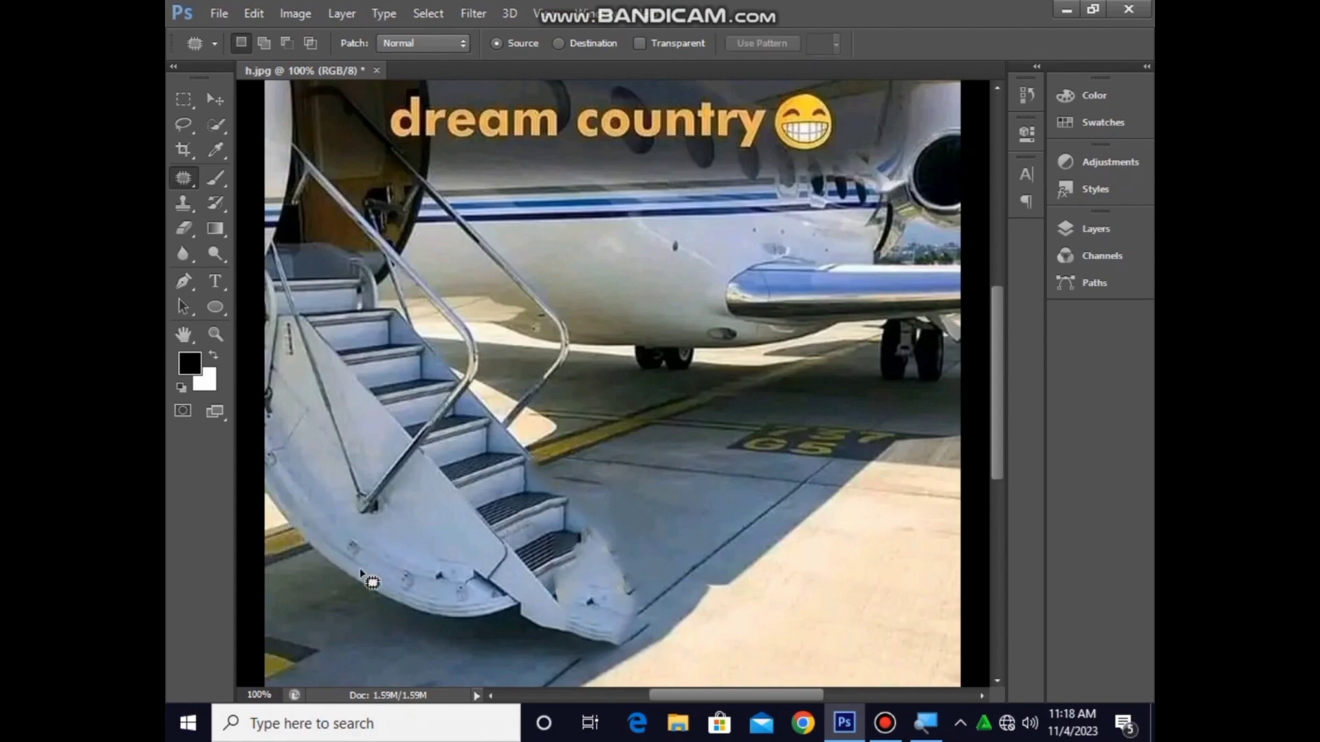
Step: Marquee the next rivet further down the curved edge, patch it with the clean panel surface beside it, and deselect
right_click(187, 107)
left_click(261, 98)
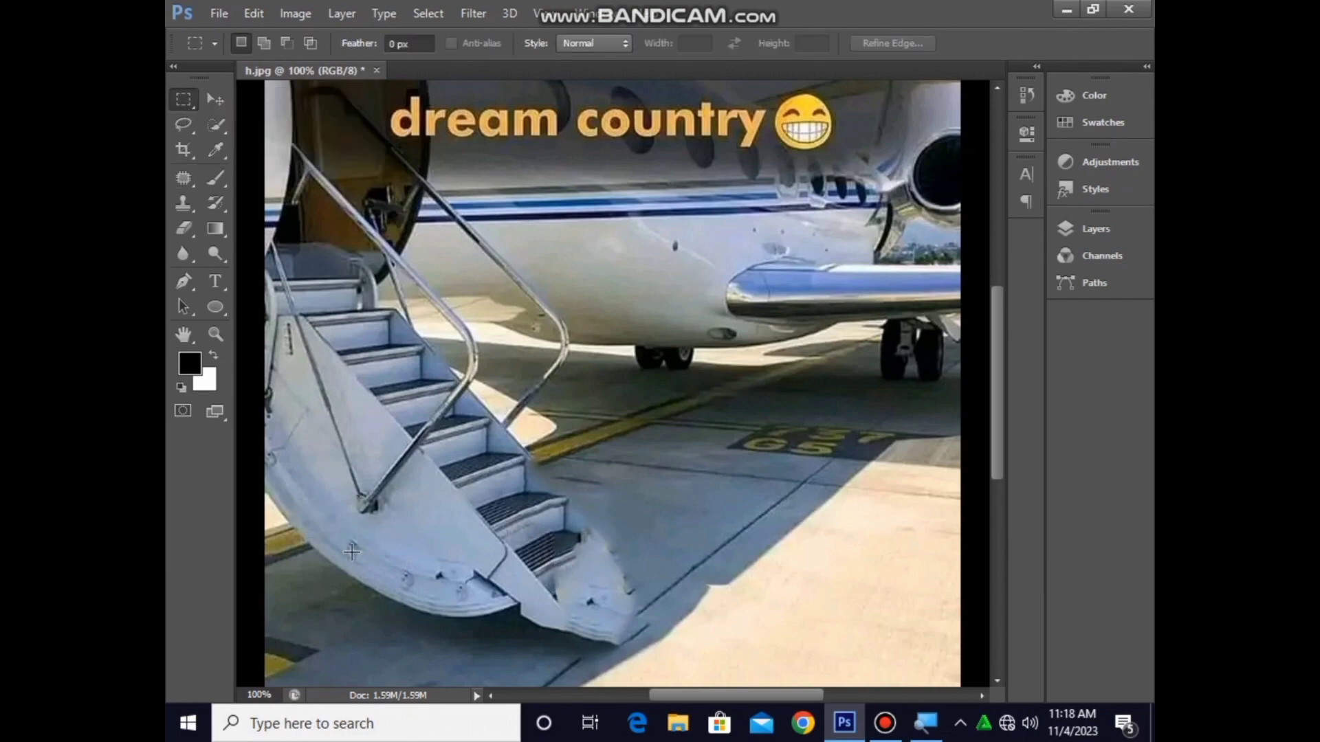
left_click_drag(341, 530, 366, 568)
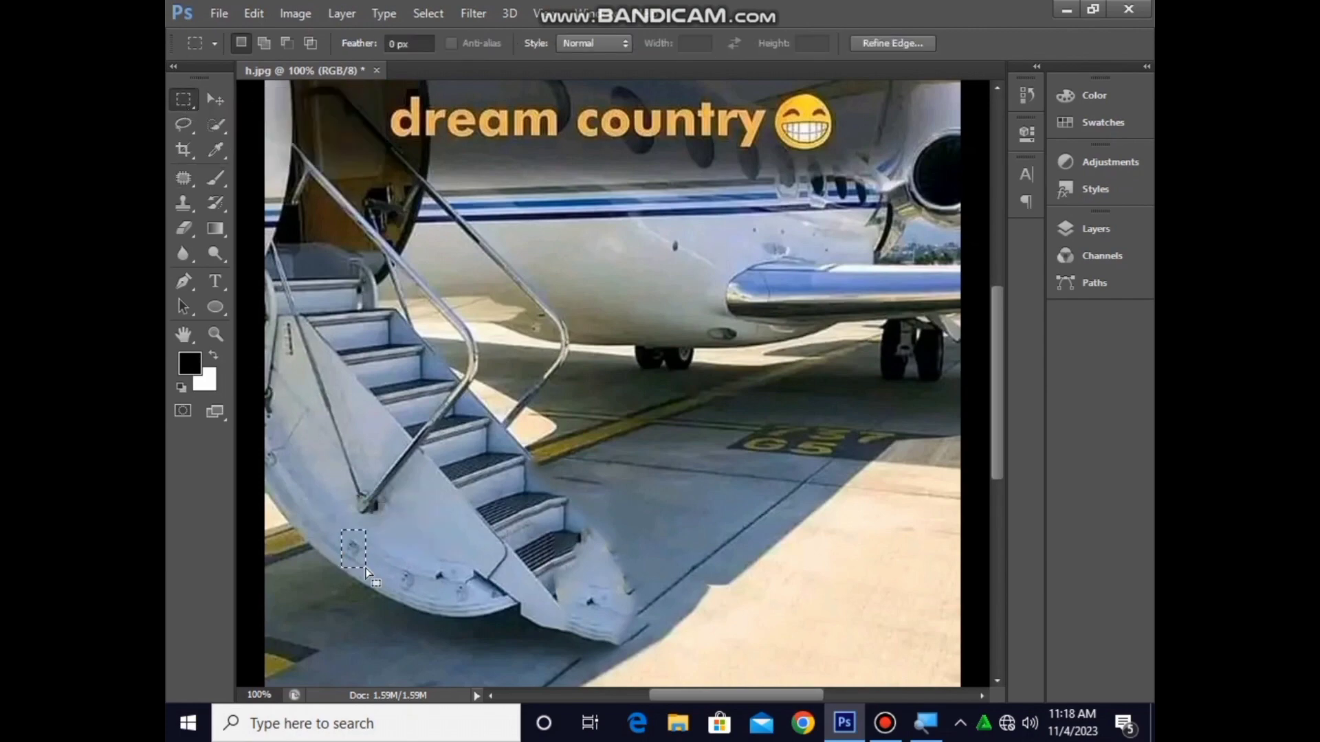
left_click(192, 184)
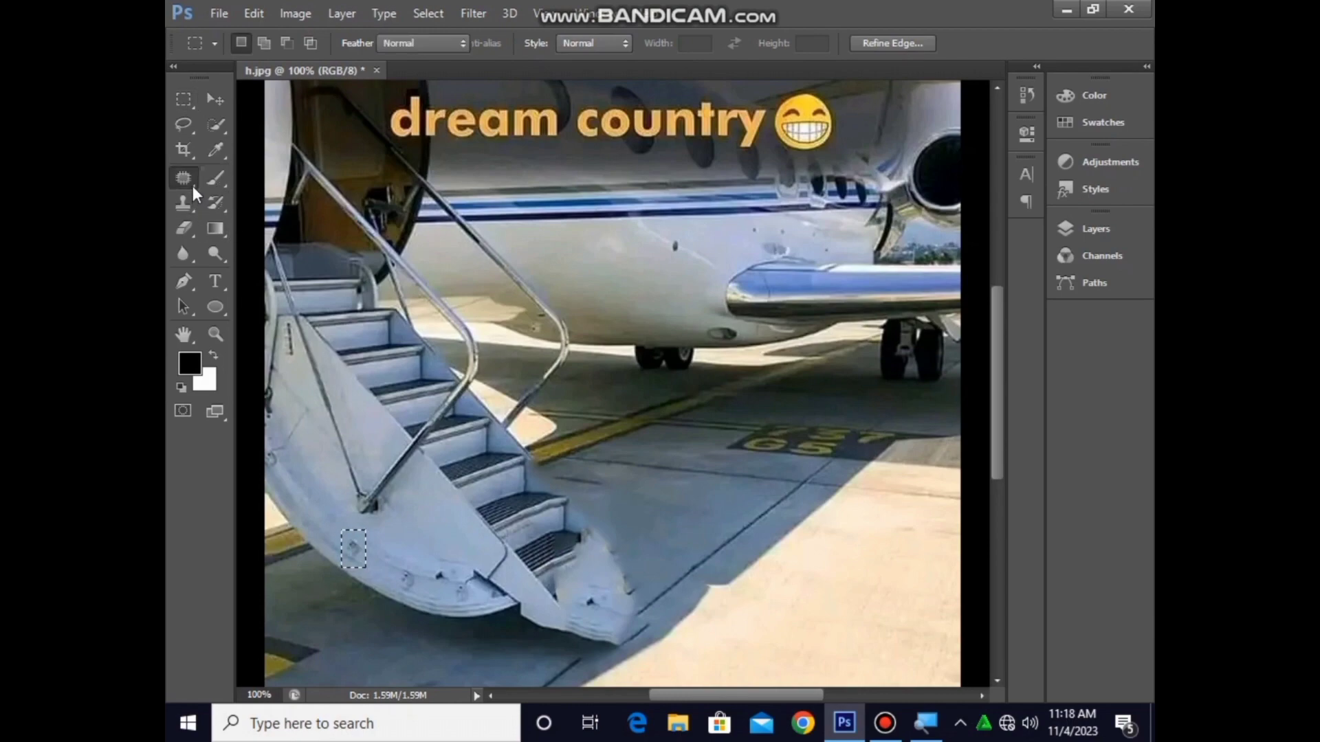
right_click(192, 184)
left_click(276, 210)
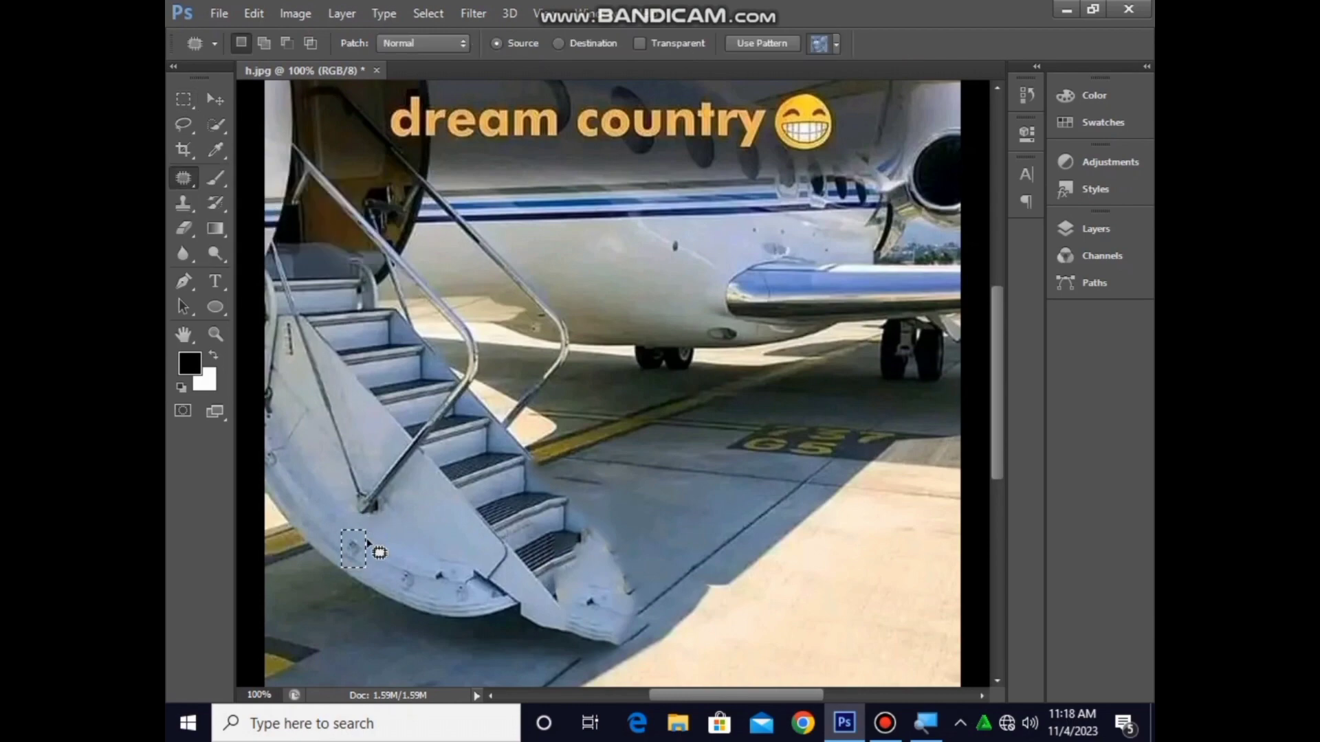
left_click_drag(358, 545, 375, 541)
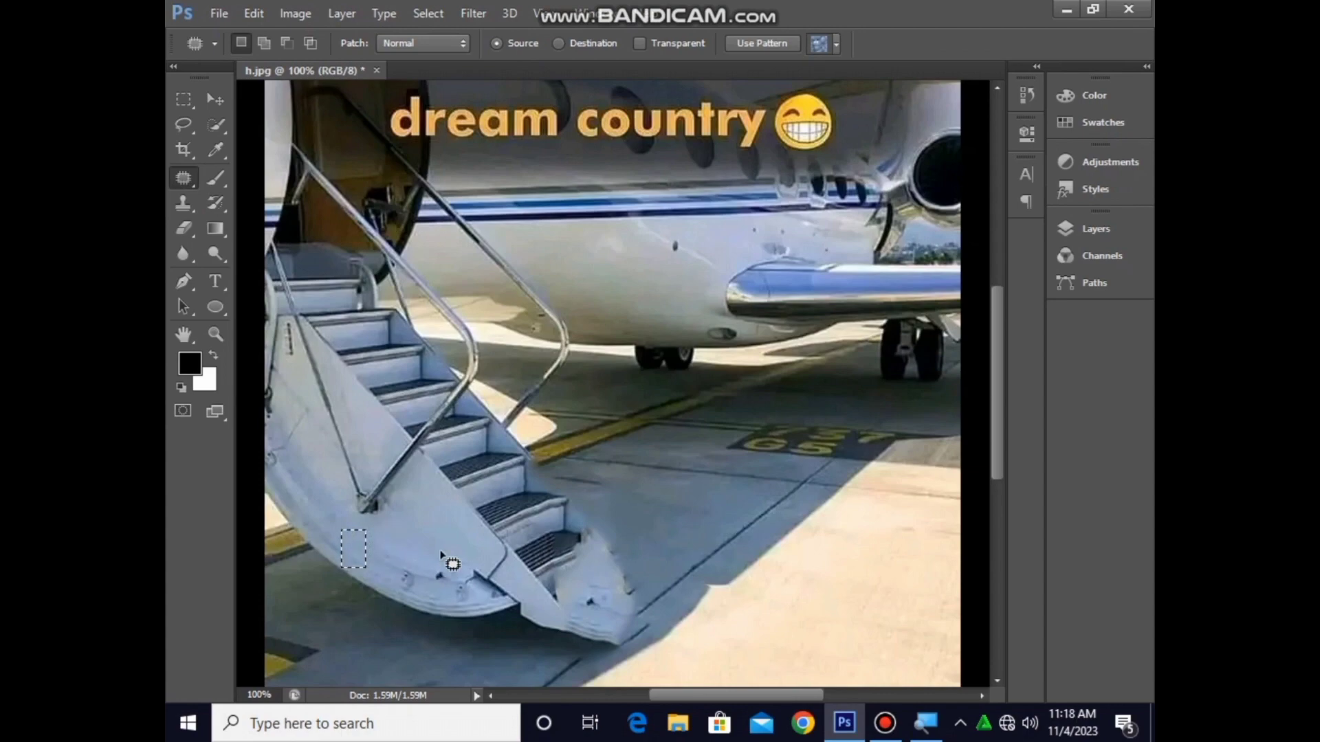
key("ctrl+d")
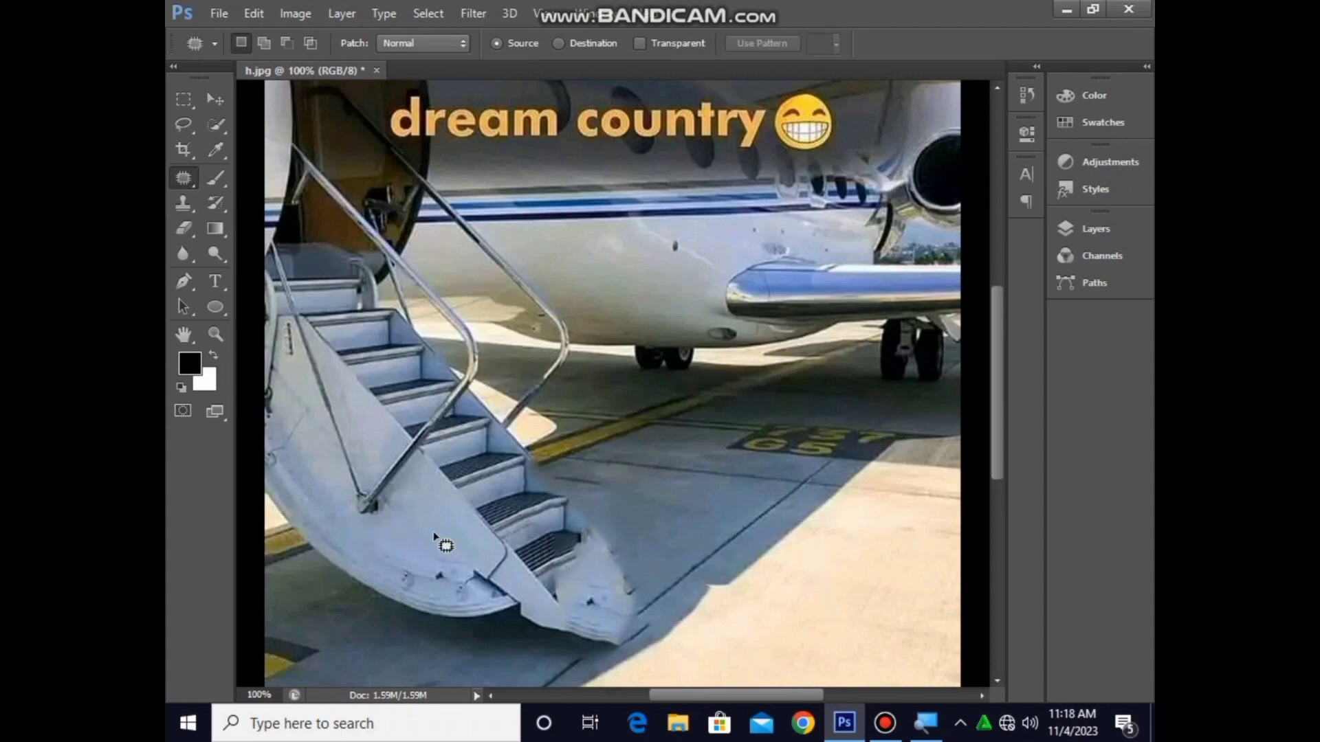
scroll(683, 464, "down", 1)
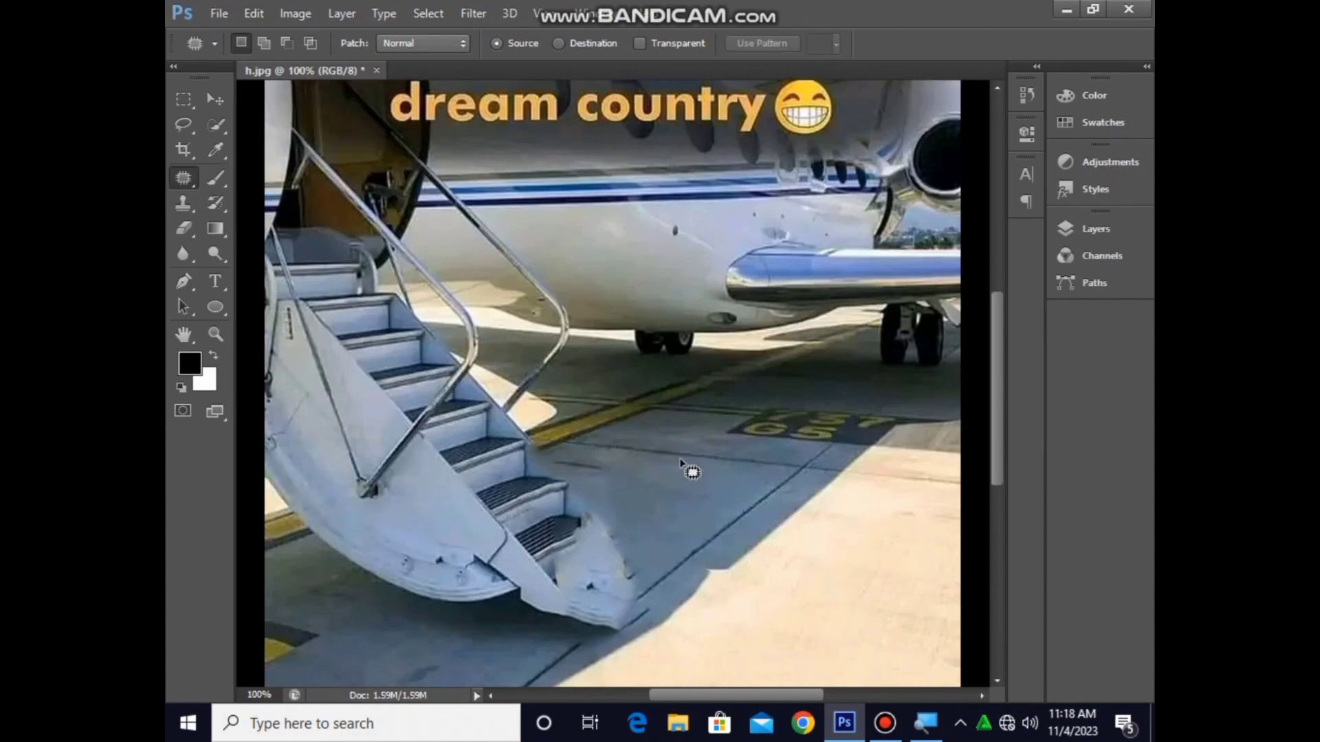